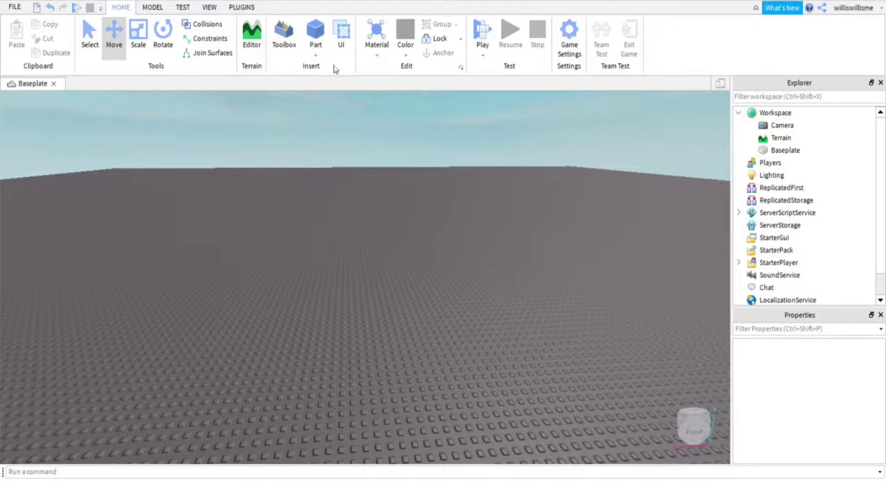
Step: Insert a new part and scale it into a tall, thin wall panel
click(315, 33)
key(f)
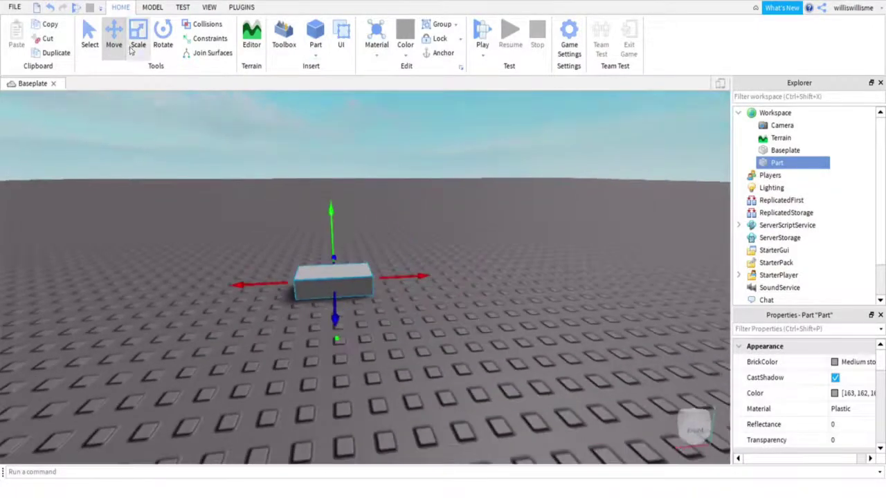
click(138, 39)
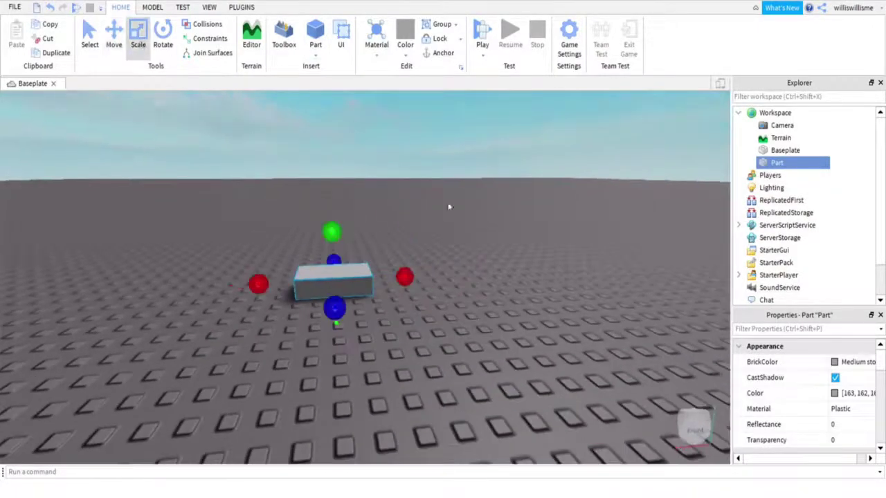
drag(405, 276, 577, 237)
key(f)
scroll(374, 234, down, 3)
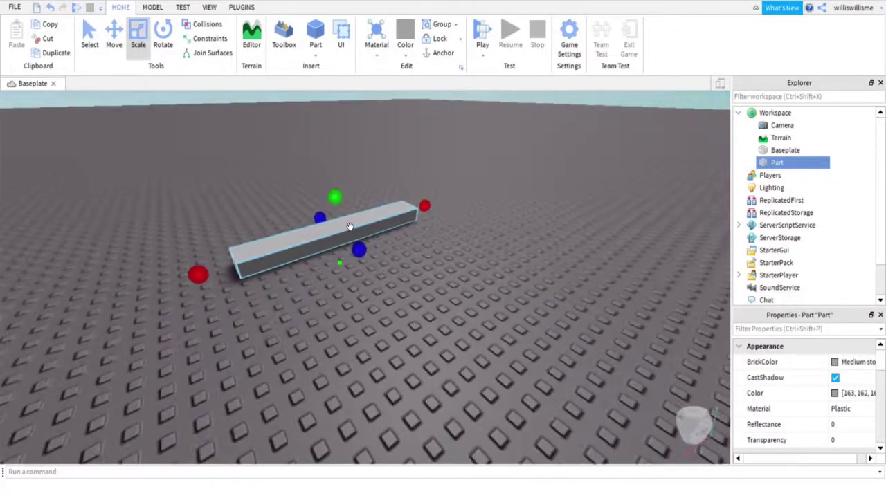
drag(317, 224, 317, 228)
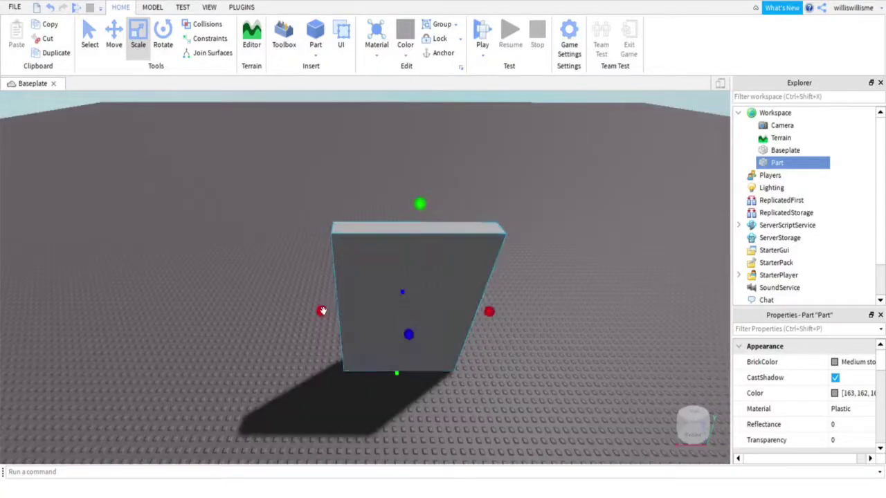
drag(322, 310, 249, 311)
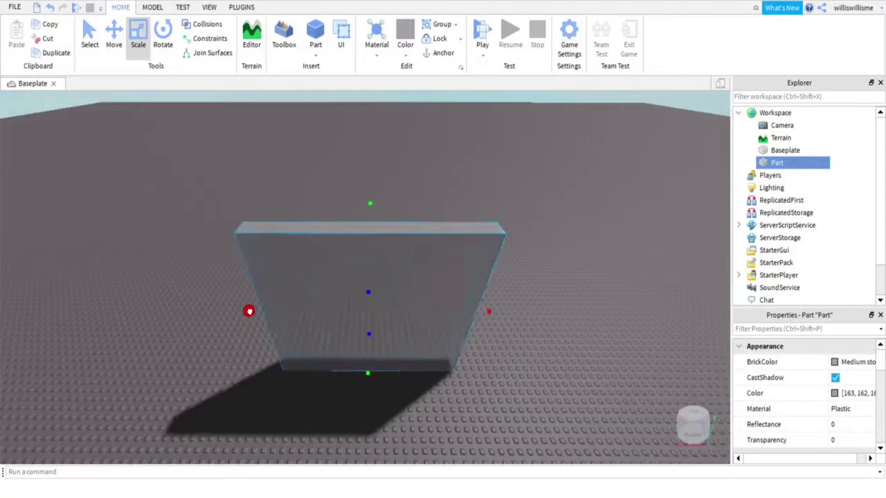
Step: Turn off CastShadow on the wall and view it from the front
right_drag(514, 302, 514, 300)
scroll(514, 301, up, 3)
click(834, 377)
right_drag(834, 377, 664, 284)
scroll(582, 295, down, 3)
Step: Add a SurfaceGui to the wall part
click(792, 163)
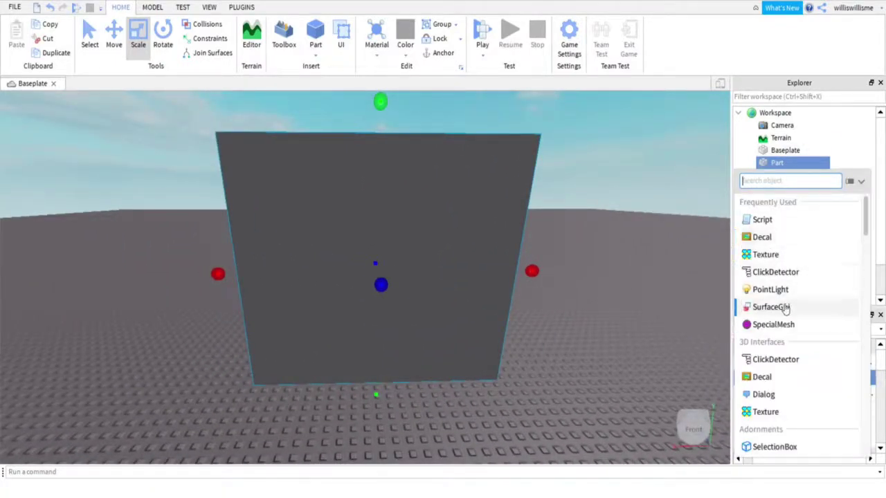
key(Escape)
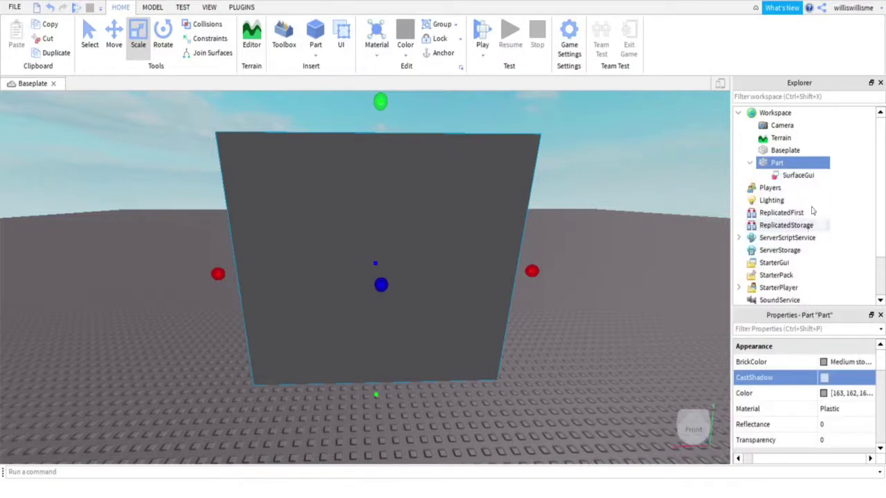
click(799, 175)
Step: Insert a Frame inside the SurfaceGui, shown in the wall's top-left corner
click(822, 175)
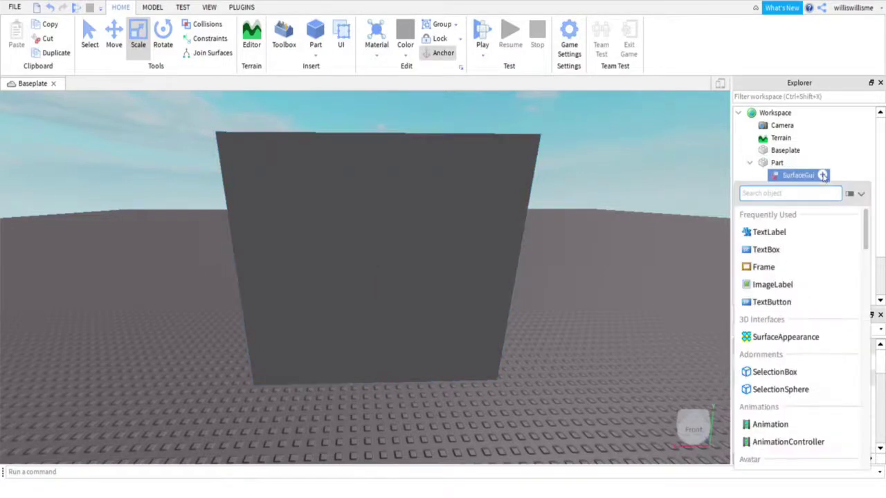
click(781, 266)
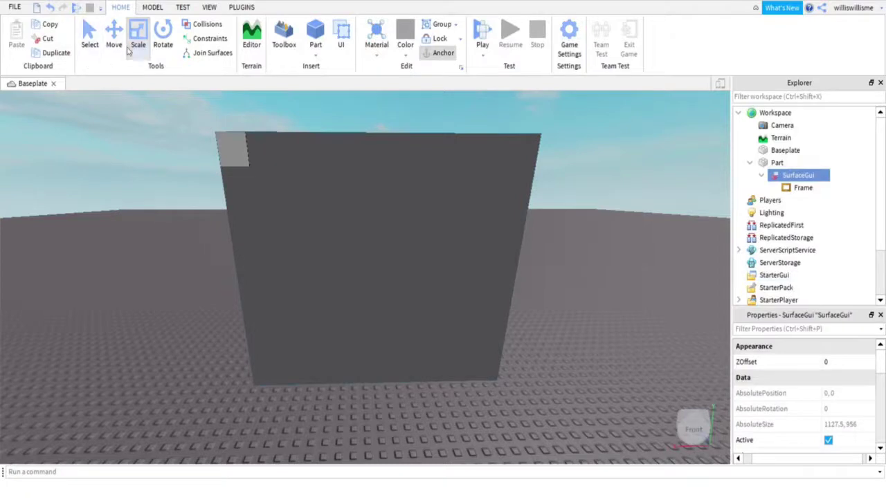
click(114, 34)
click(89, 35)
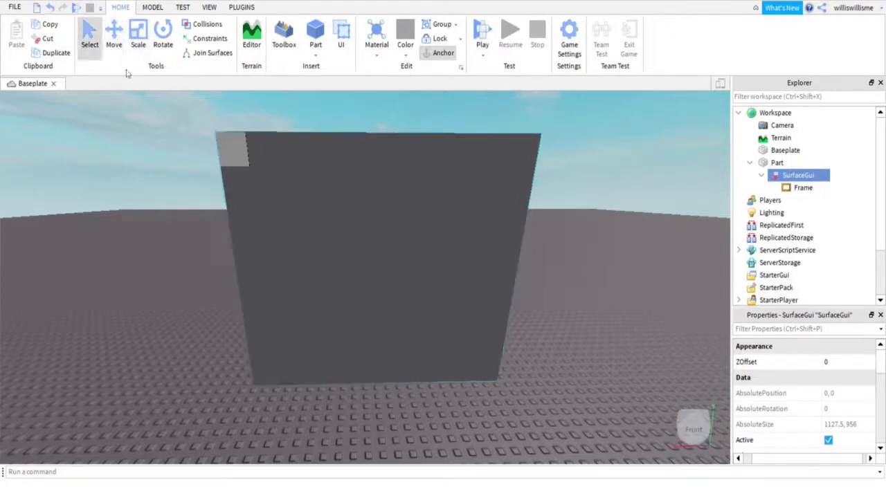
click(631, 281)
Step: Select the Frame and set its BorderSizePixel to 0
click(801, 188)
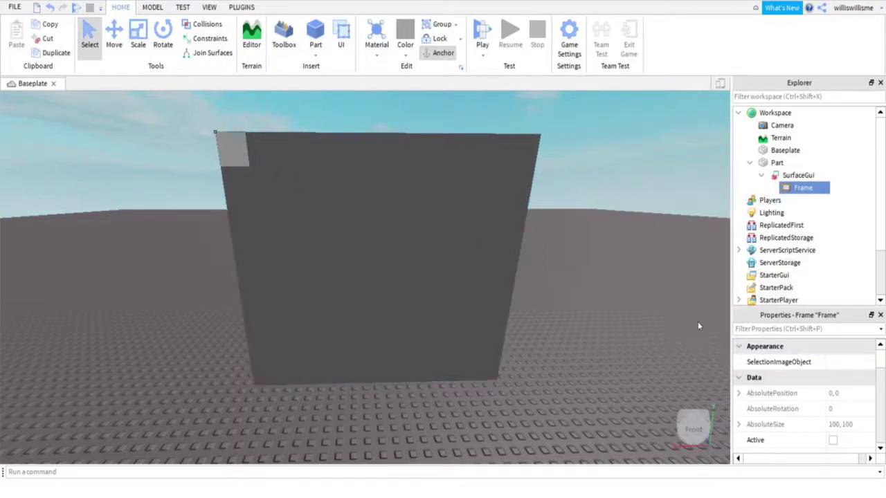
scroll(787, 380, down, 3)
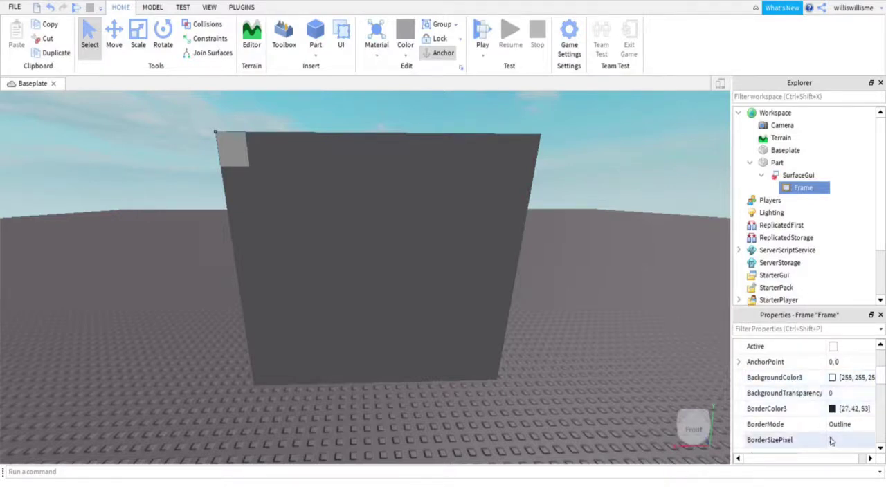
scroll(834, 441, down, 2)
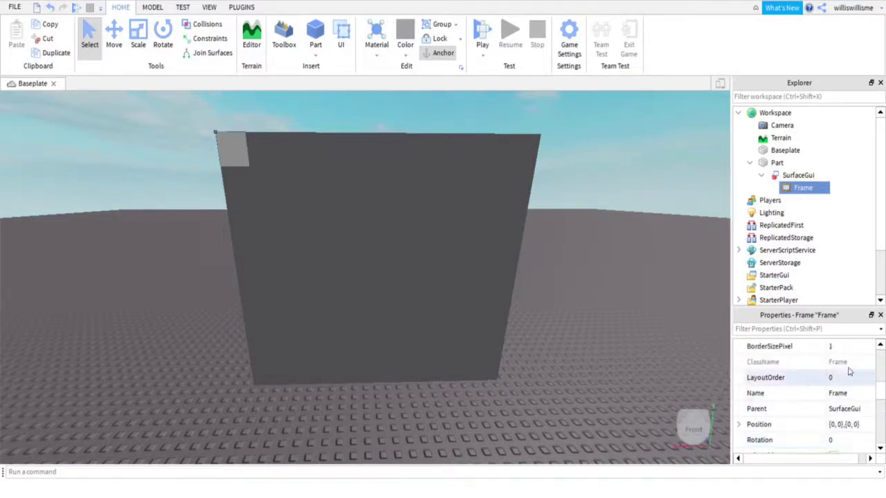
scroll(846, 415, up, 2)
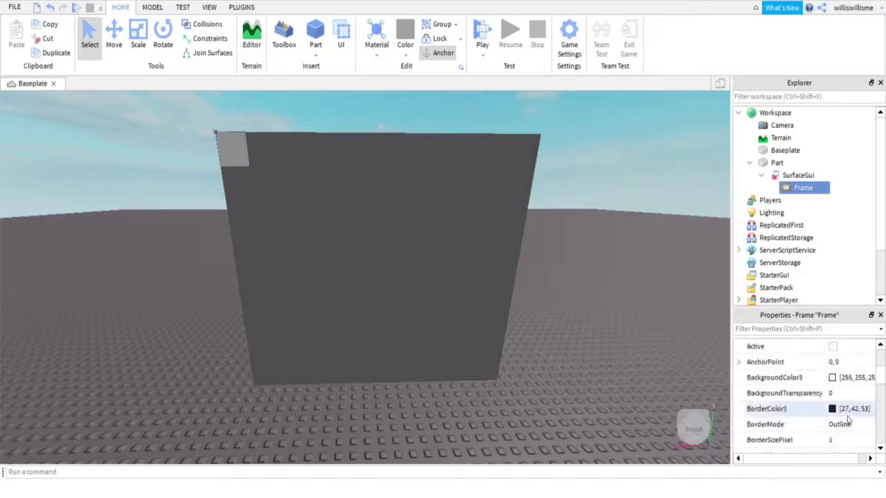
click(833, 441)
text(0)
scroll(834, 443, down, 3)
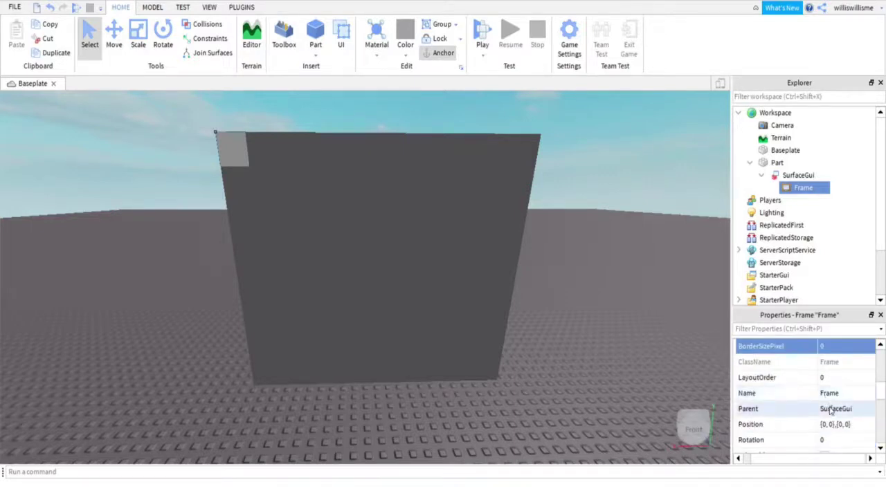
Step: Set the Frame's Size to {1, 0},{1, 0} so it spans the wall face
click(841, 424)
key(Return)
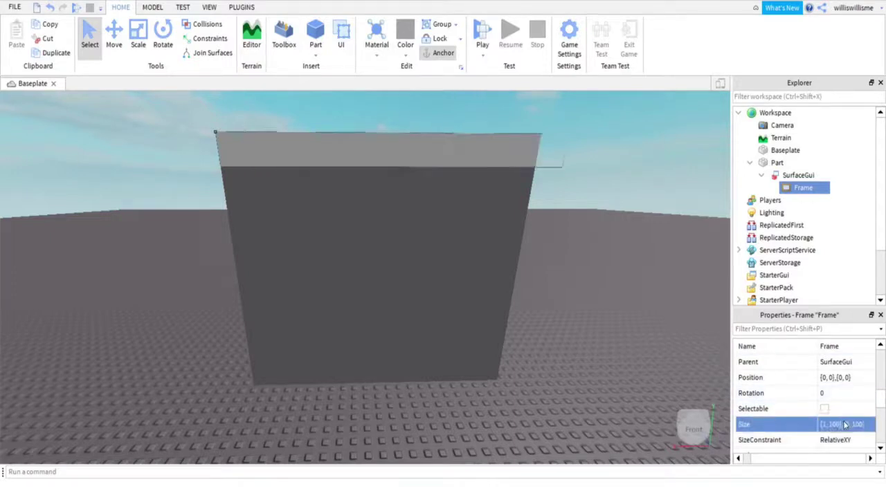
click(845, 424)
text(1)
key(Return)
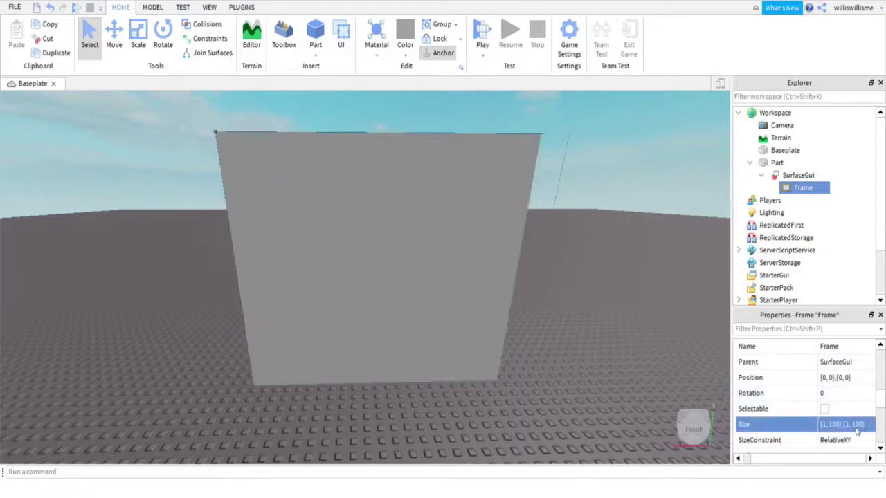
double_click(857, 424)
text(0)
key(Return)
double_click(835, 424)
text(0)
key(Return)
mouse_move(819, 190)
Step: Insert an ImageLabel into the Frame and set its BorderSizePixel to 0
click(820, 188)
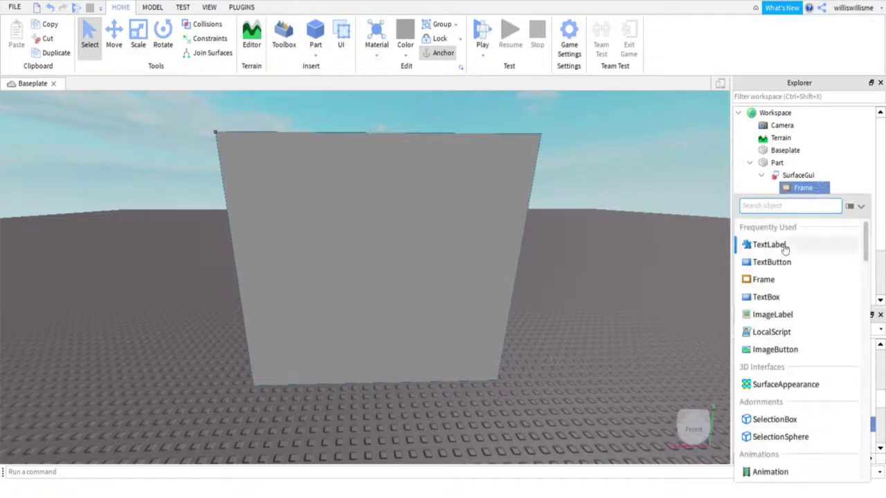
click(767, 315)
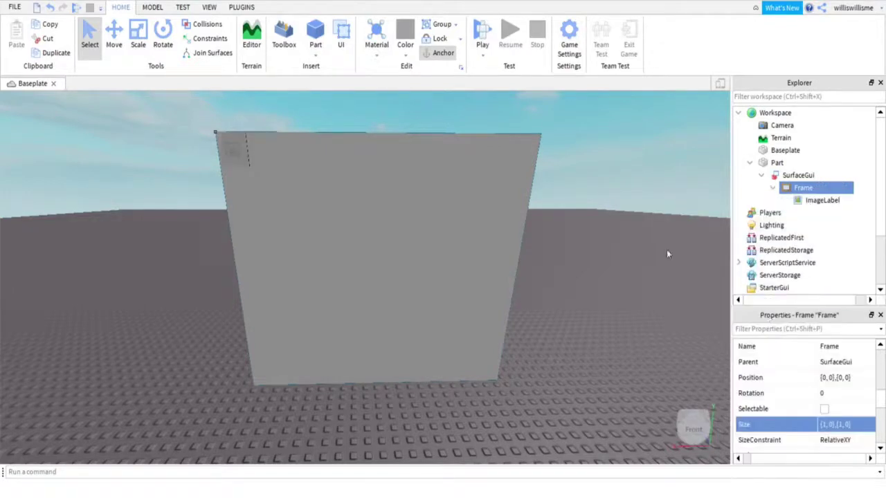
click(806, 200)
scroll(835, 400, up, 5)
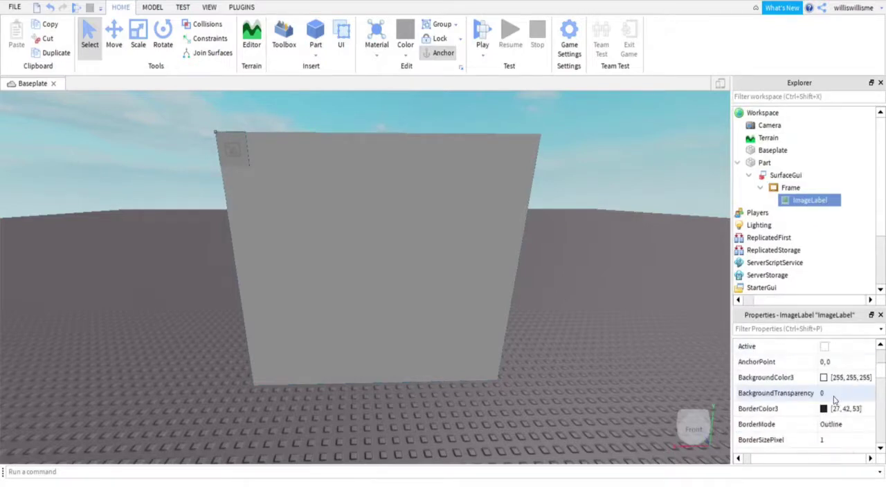
click(857, 440)
text(0)
key(Return)
Step: Set the ImageLabel's Size to {1, 0},{1, 0} so the placeholder fills the wall
scroll(813, 413, down, 5)
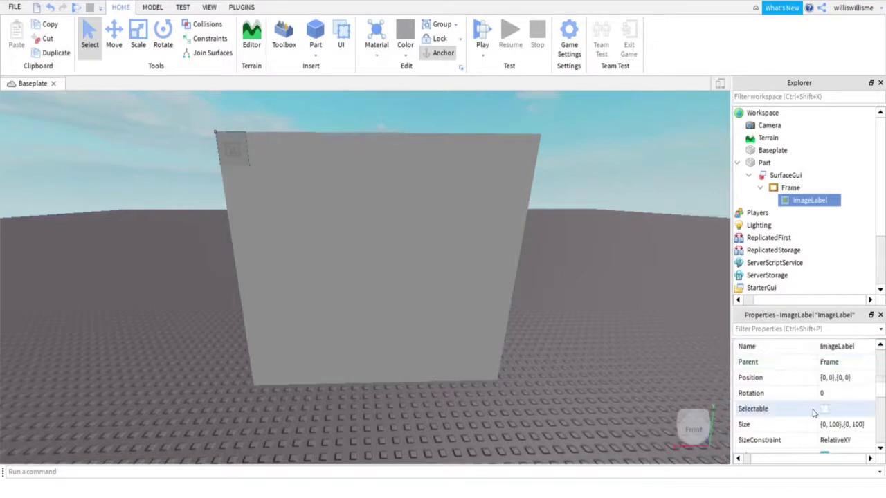
scroll(813, 413, down, 6)
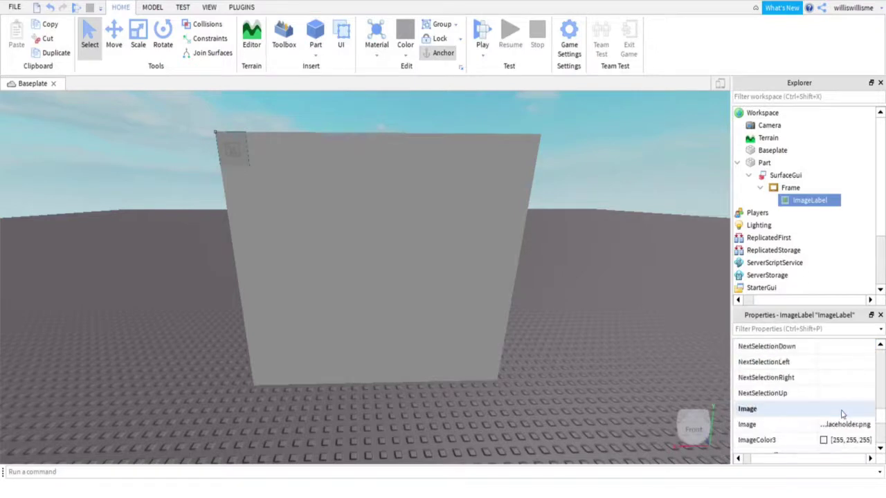
scroll(842, 413, up, 6)
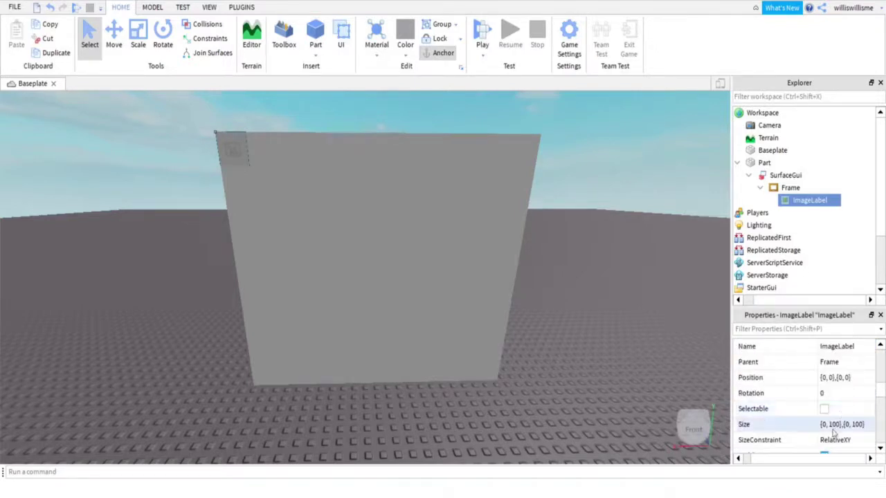
click(825, 424)
click(823, 424)
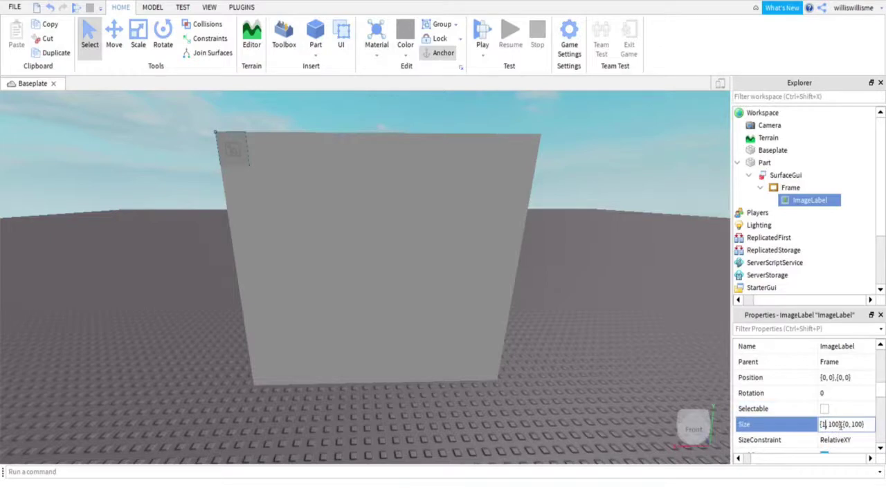
key(Return)
double_click(835, 424)
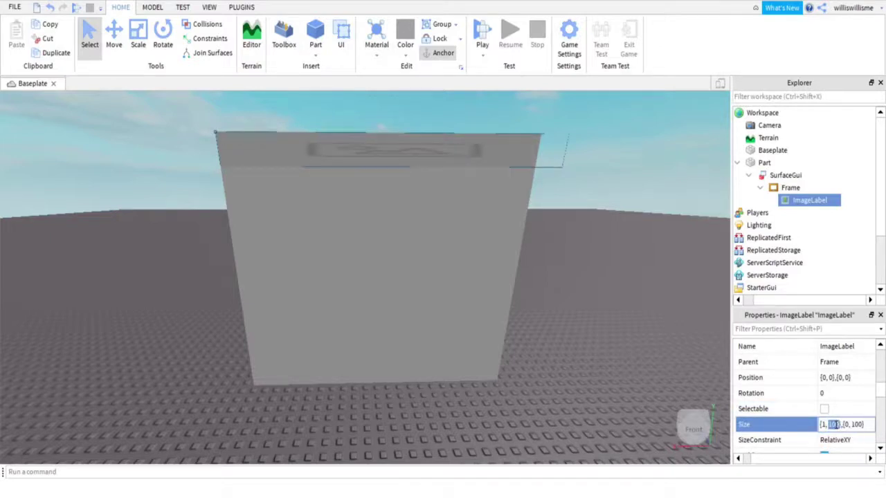
text(0)
double_click(842, 424)
text(1)
key(Return)
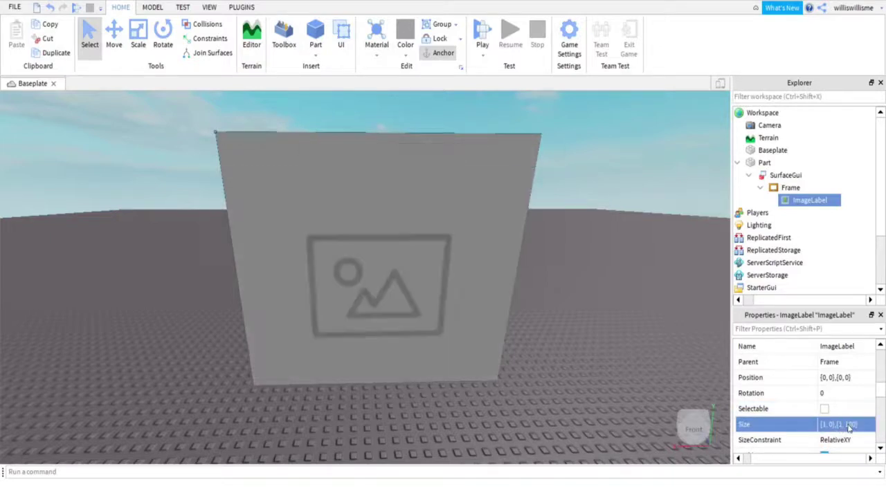
double_click(850, 424)
text(0)
key(Return)
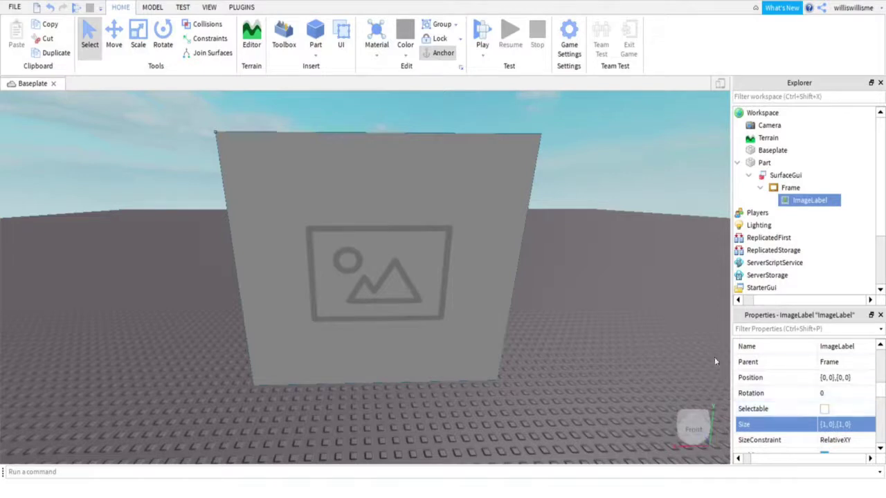
Step: Clear the ImageLabel's Image value so the wall shows plain gray
right_drag(587, 329, 585, 323)
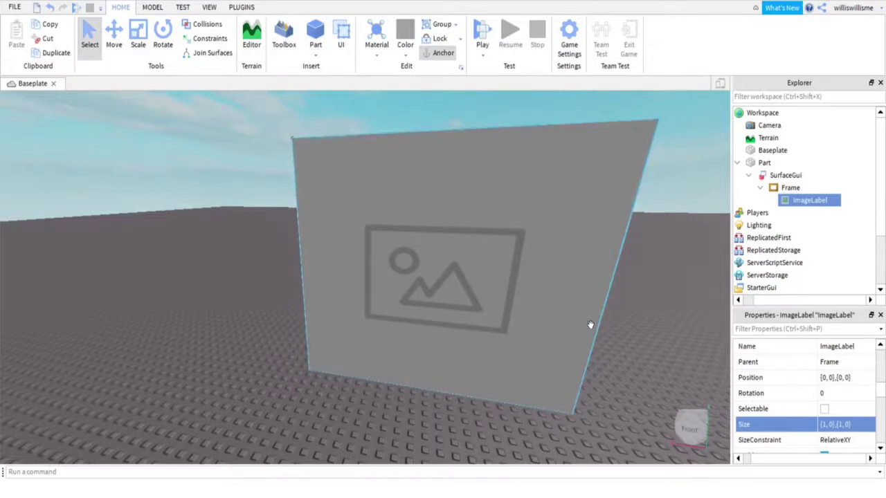
key(d)
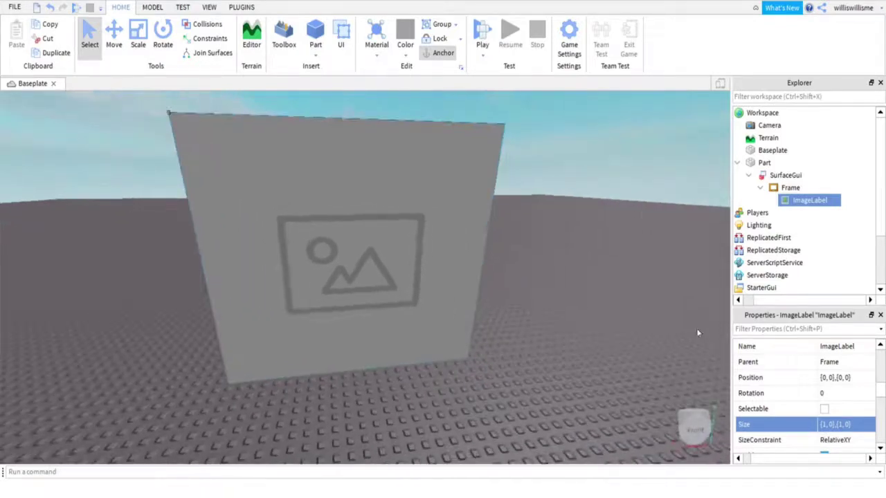
scroll(782, 395, down, 4)
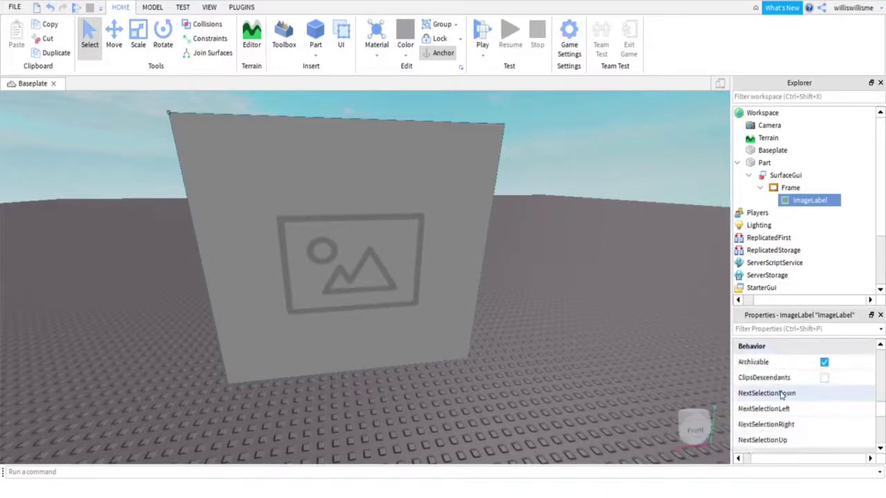
scroll(781, 395, down, 3)
scroll(781, 395, up, 1)
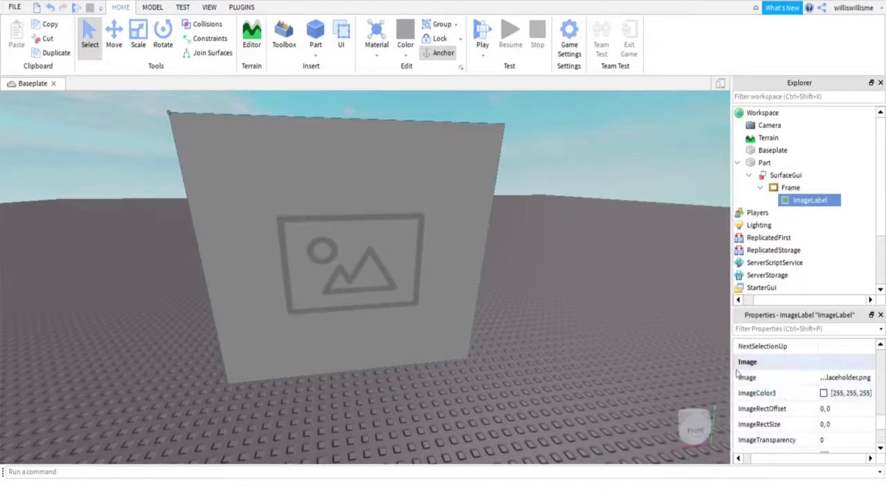
click(861, 380)
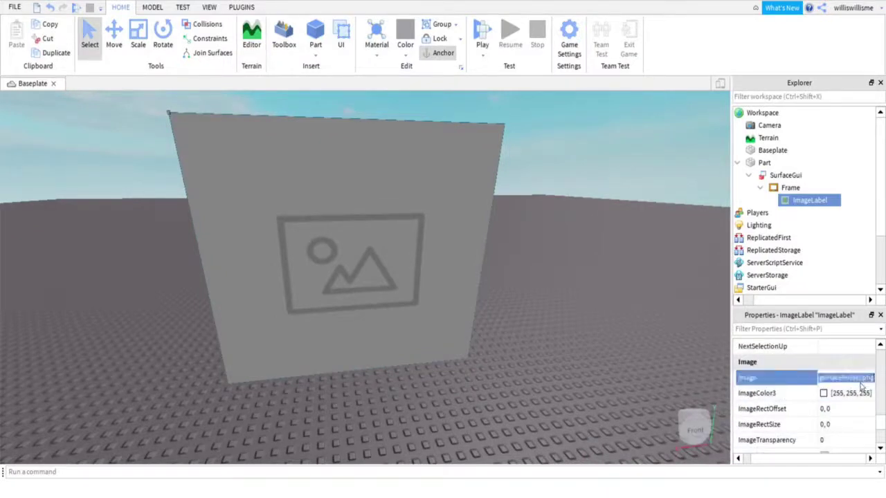
key(BackSpace)
click(459, 241)
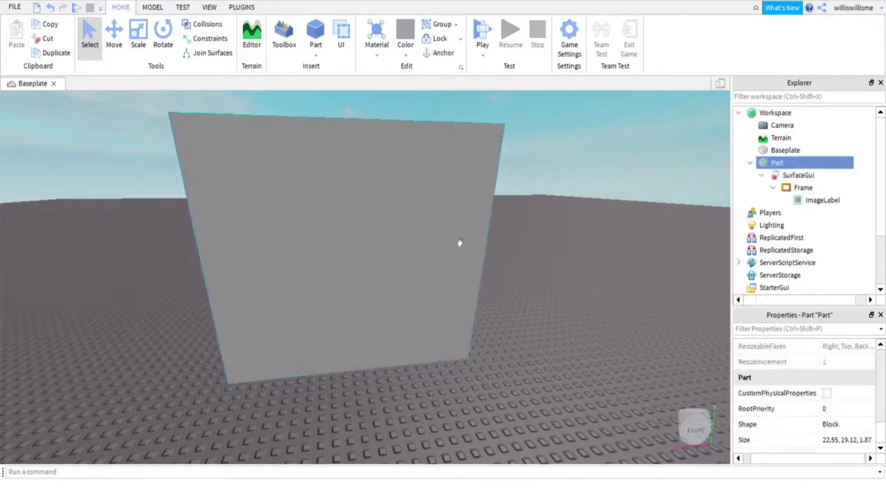
click(503, 335)
scroll(568, 366, up, 2)
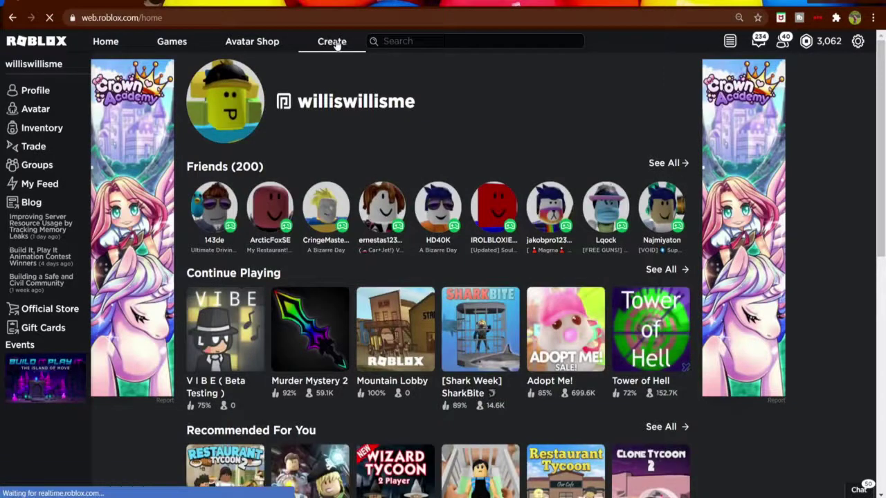
Step: Go from the Create page's Decals list to the Library catalog of models
click(333, 43)
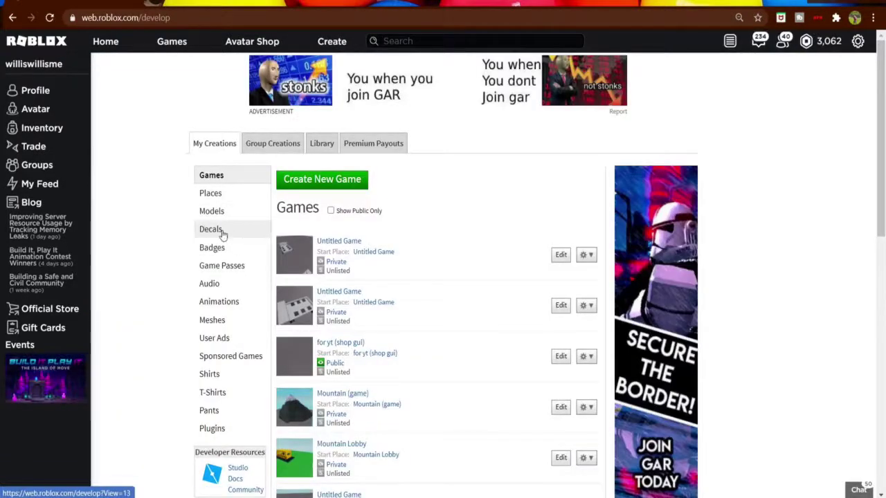
click(223, 232)
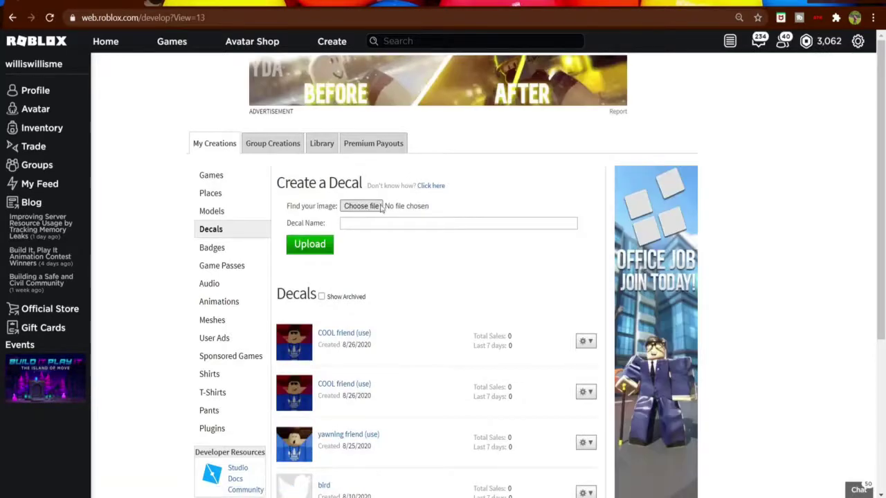
click(273, 143)
click(325, 145)
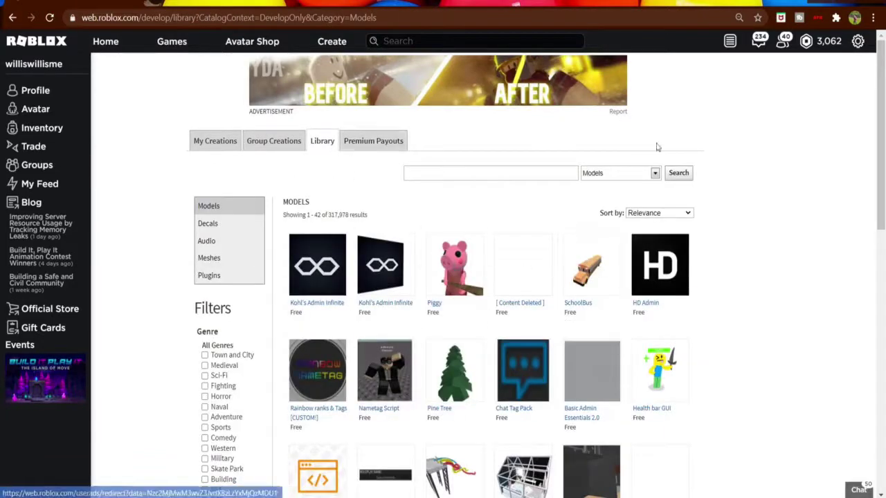
Step: Switch the Library category from Models to Decals
click(633, 174)
click(609, 192)
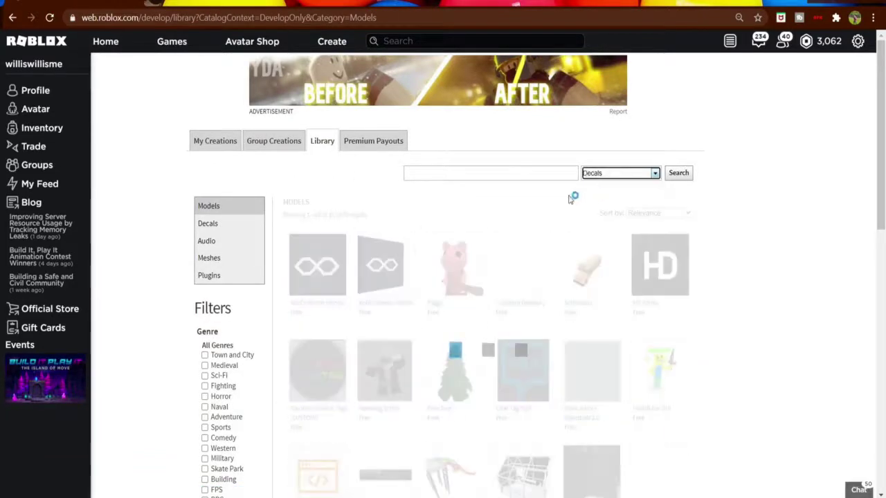
click(515, 175)
click(705, 205)
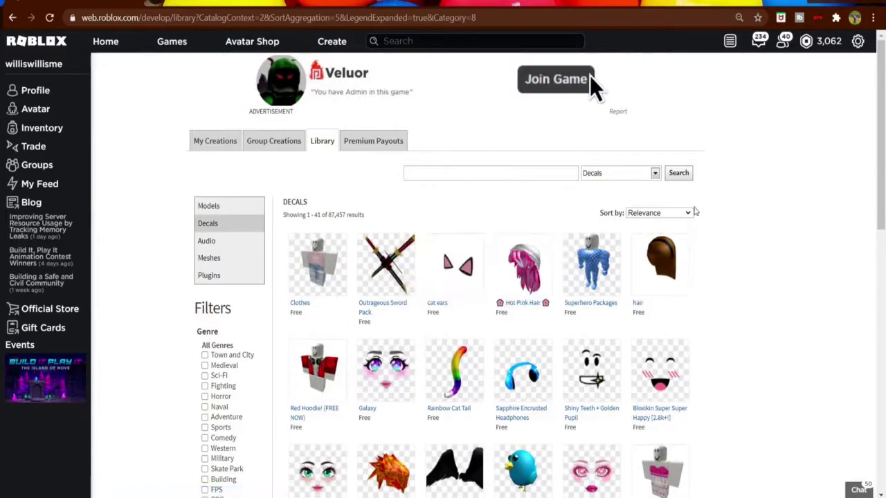
Step: Open the Shiny Teeth + Golden Pupil decal page and select its web address
scroll(609, 233, down, 5)
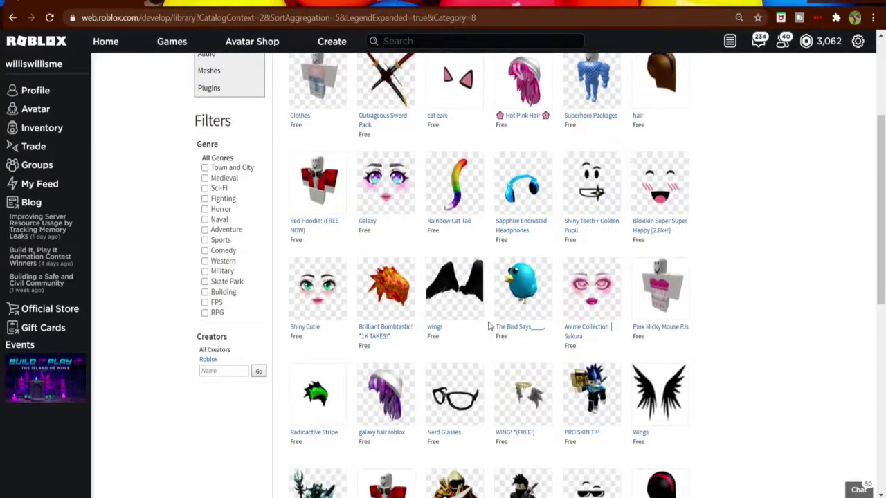
scroll(488, 326, down, 2)
scroll(443, 283, down, 2)
scroll(658, 344, down, 2)
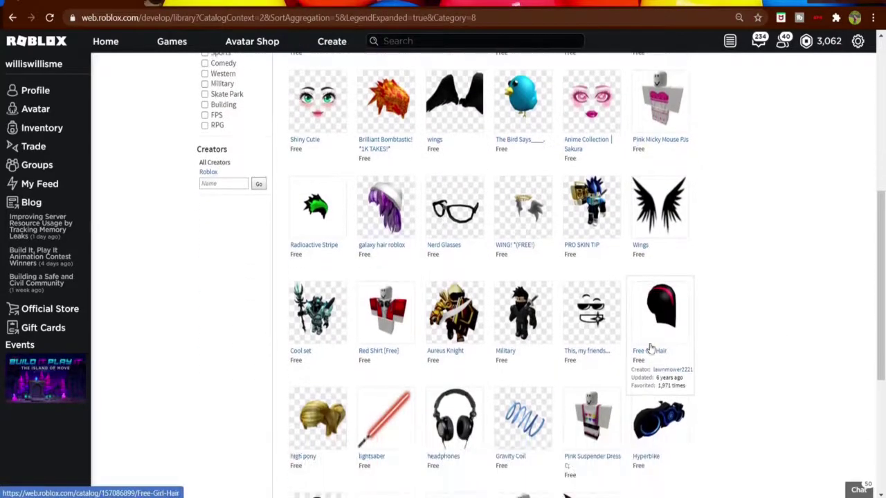
scroll(743, 384, up, 8)
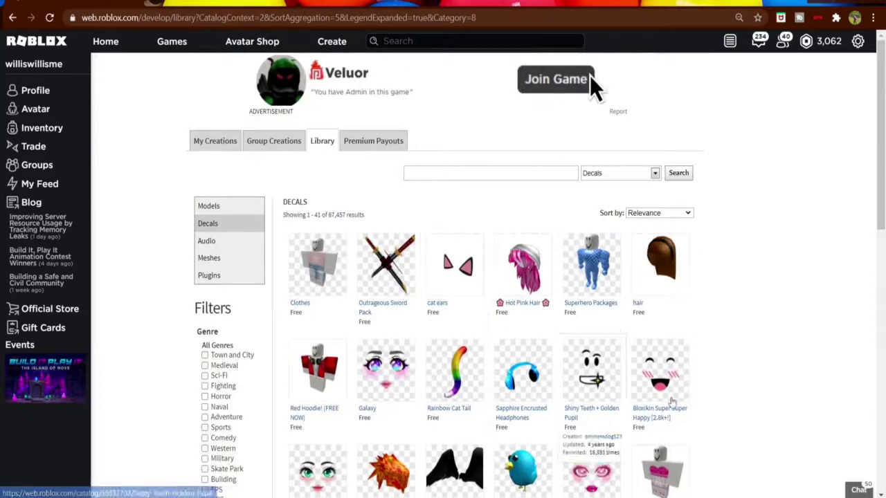
click(594, 390)
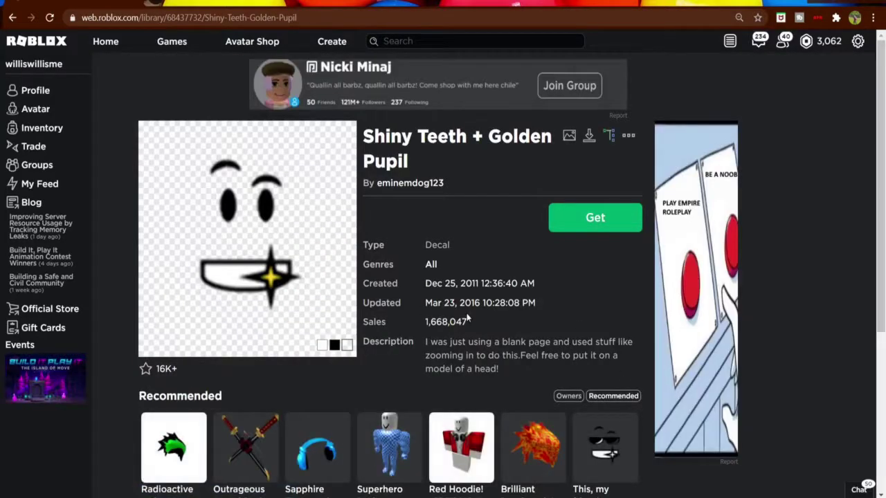
triple_click(194, 17)
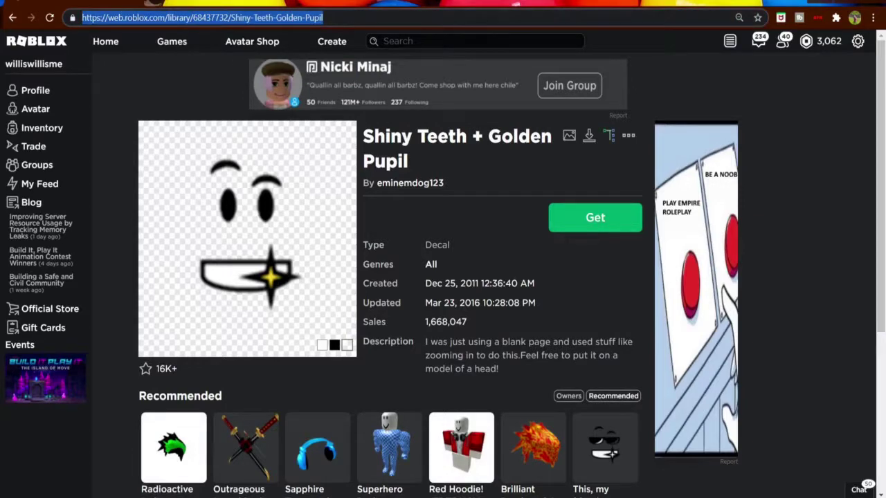
Step: Paste the Shiny Teeth + Golden Pupil decal address into the ImageLabel's Image property
key(alt+Tab)
click(820, 200)
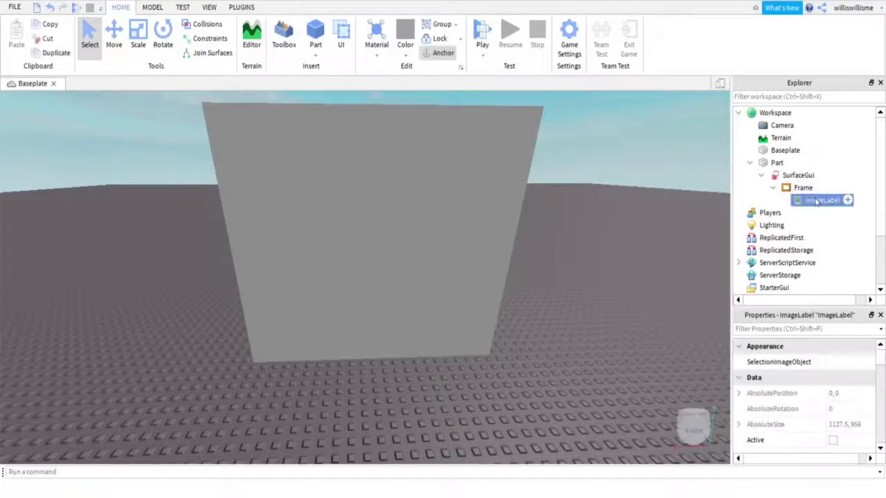
scroll(820, 416, down, 10)
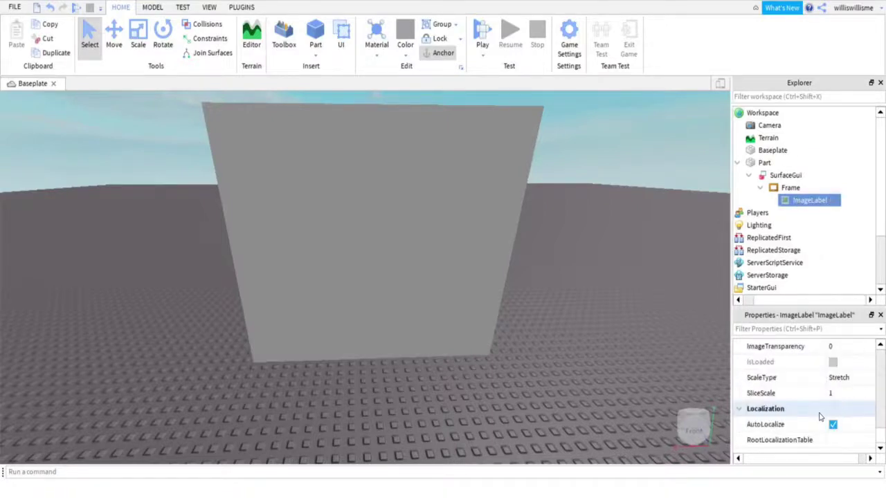
scroll(819, 415, up, 3)
click(792, 378)
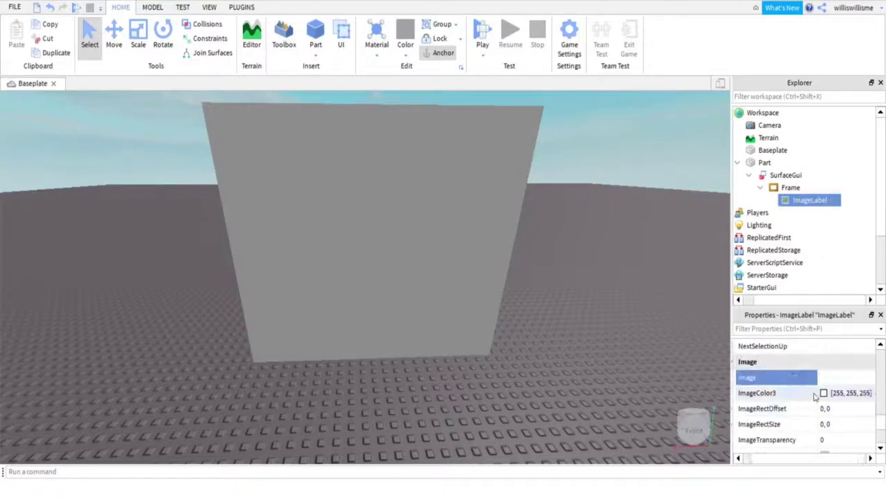
key(ctrl+v)
key(Return)
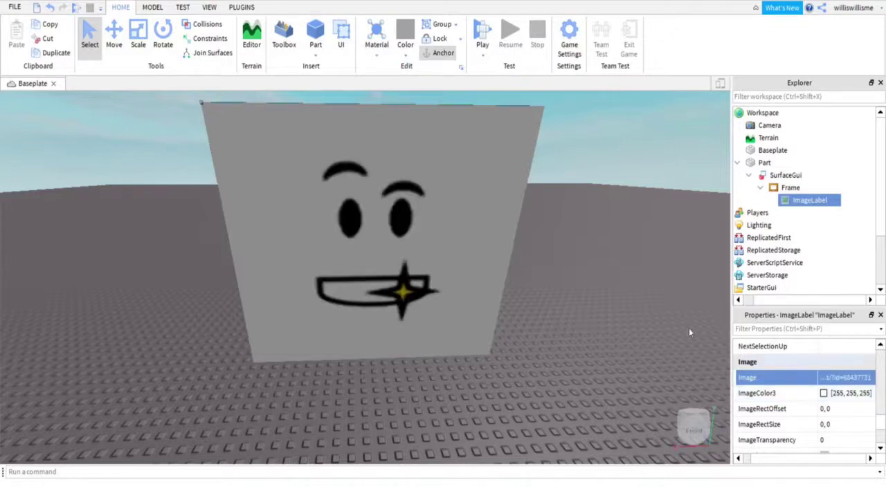
click(788, 188)
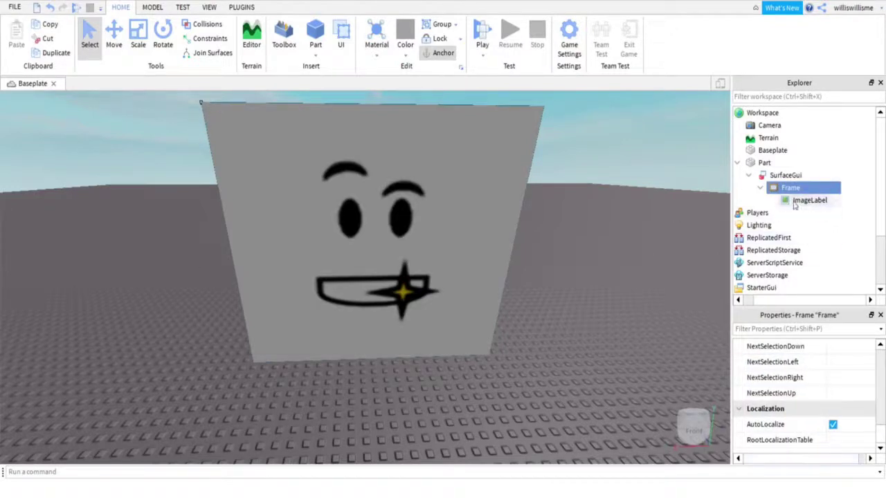
Step: Resize the face ImageLabel to {0.75, 0},{0.75, 0}
click(810, 200)
scroll(837, 404, up, 5)
scroll(841, 406, down, 5)
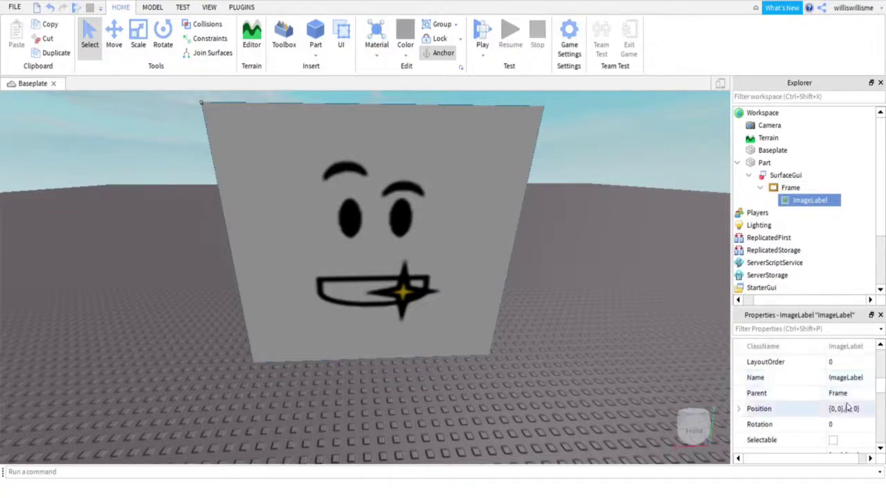
click(837, 413)
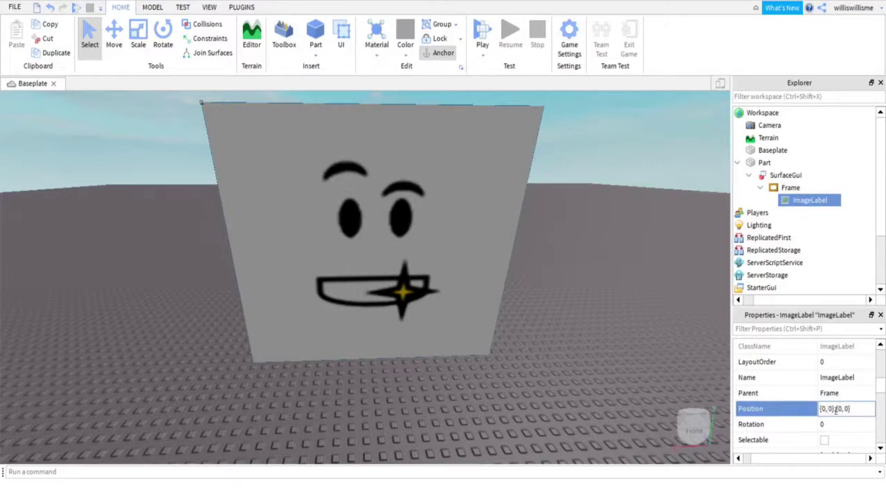
scroll(832, 411, up, 1)
scroll(832, 411, down, 3)
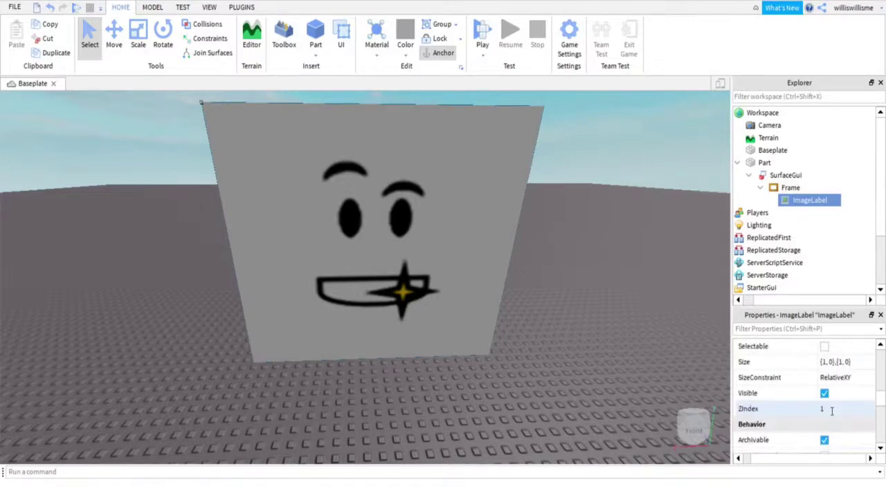
click(834, 362)
text(.75)
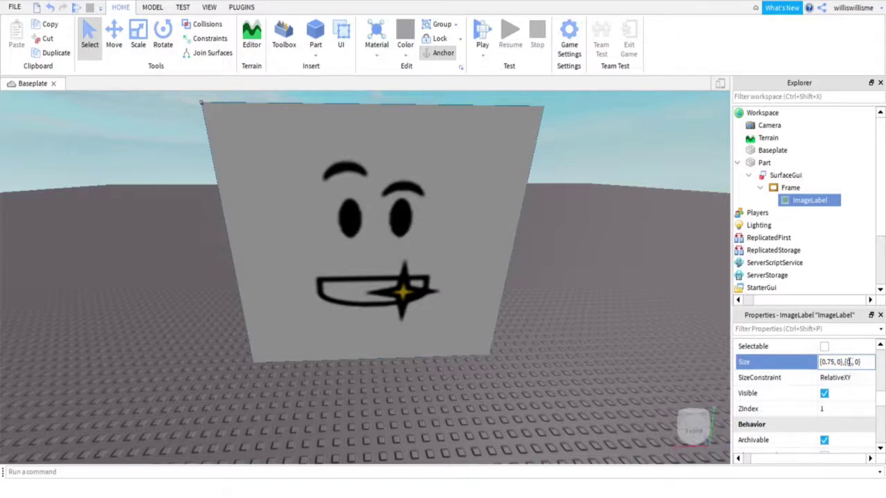
key(Return)
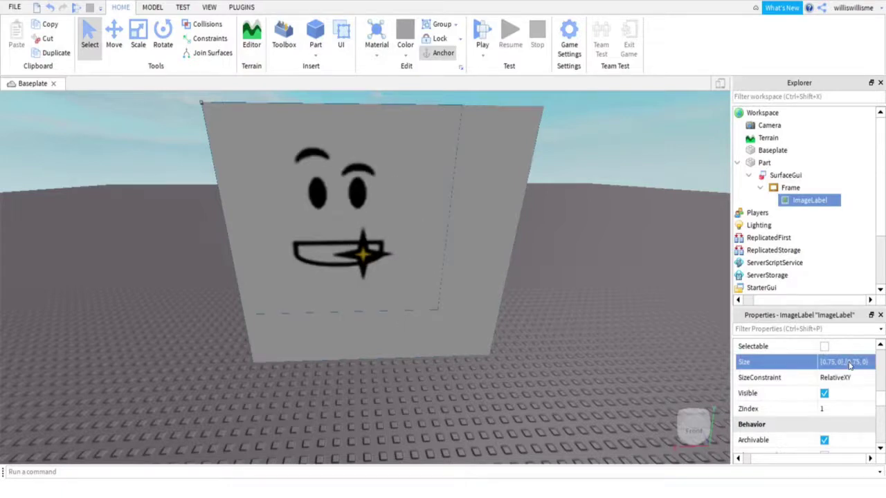
Step: Delete the face ImageLabel from the Frame via its right-click menu
click(584, 177)
right_drag(585, 176, 584, 177)
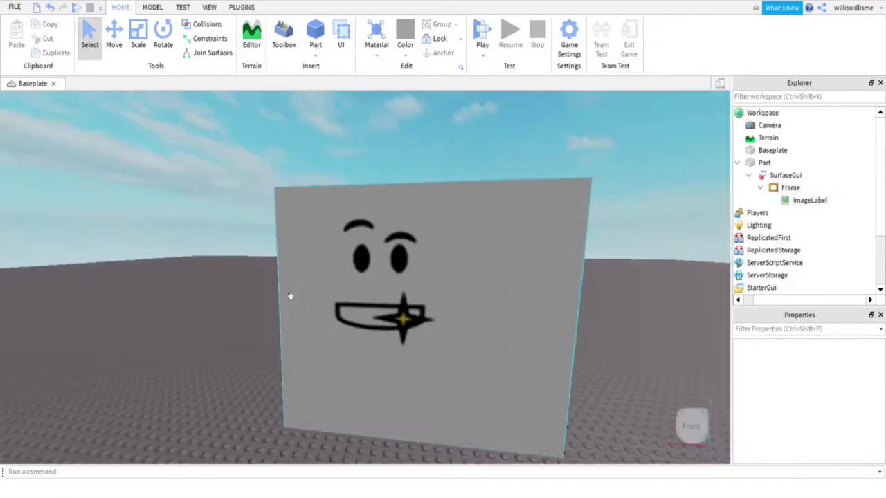
click(808, 200)
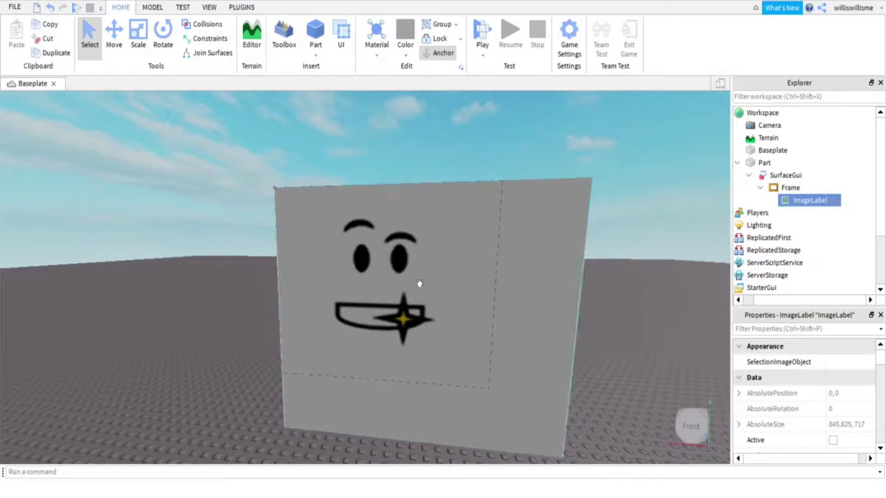
right_click(827, 200)
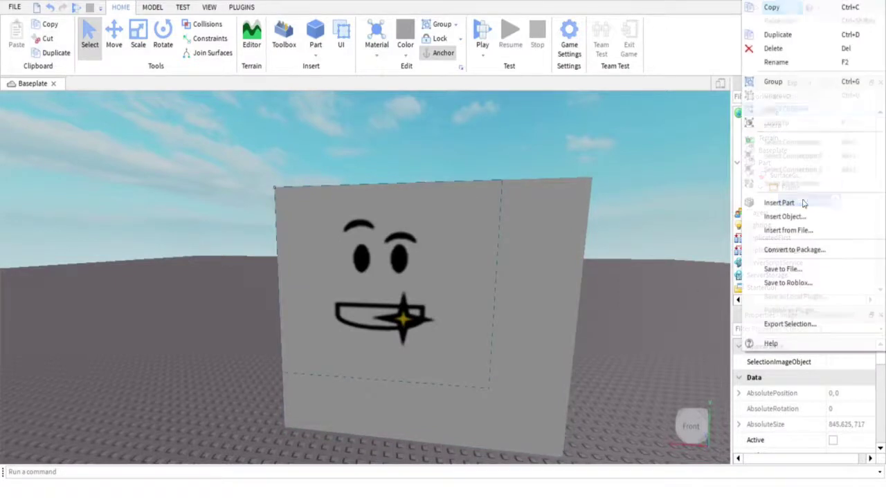
click(773, 50)
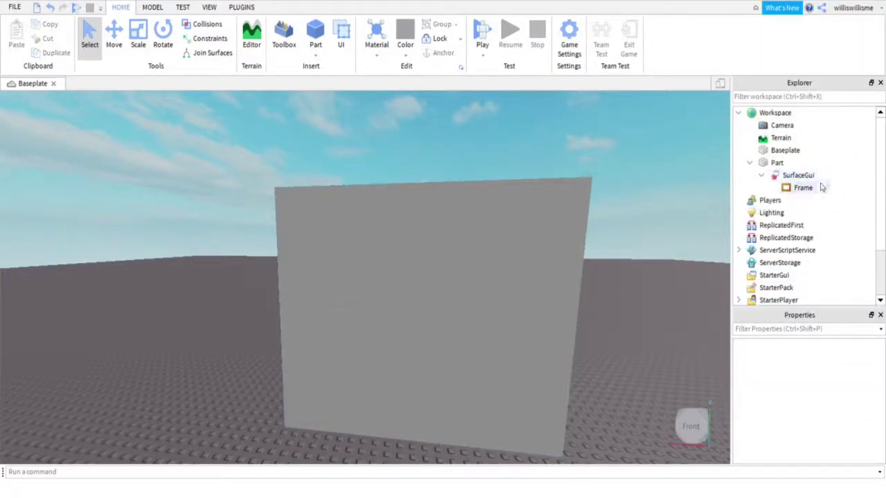
click(822, 188)
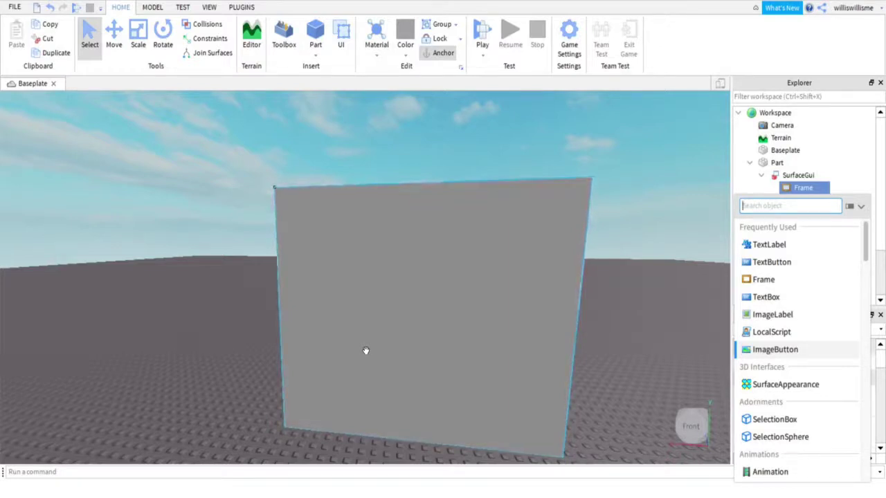
Step: Insert a TextLabel into the Frame and set its BorderSizePixel to 0
click(759, 245)
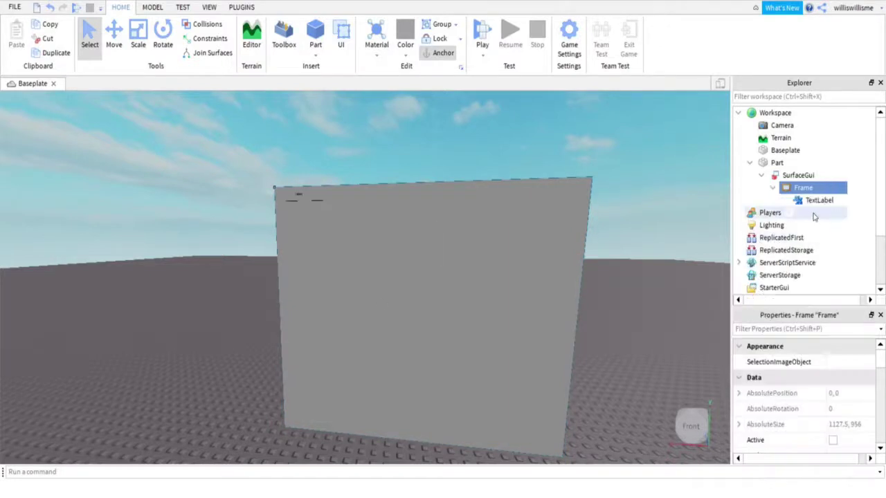
click(812, 214)
click(816, 200)
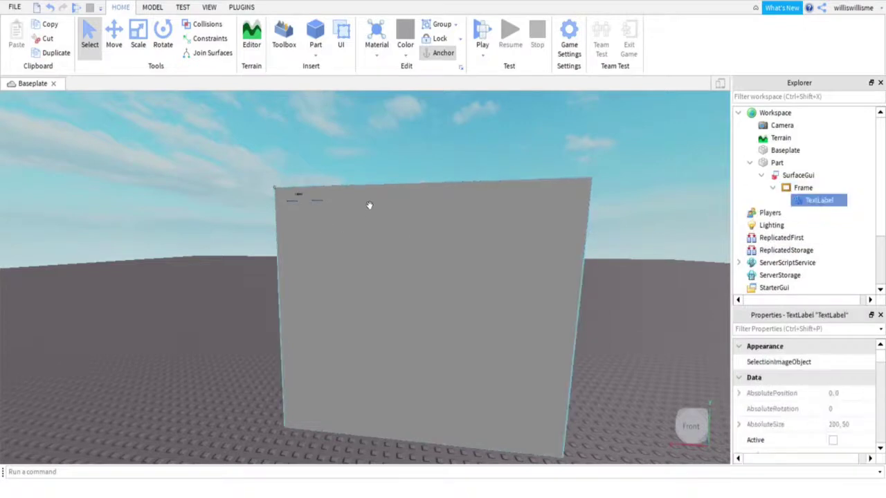
scroll(855, 395, down, 3)
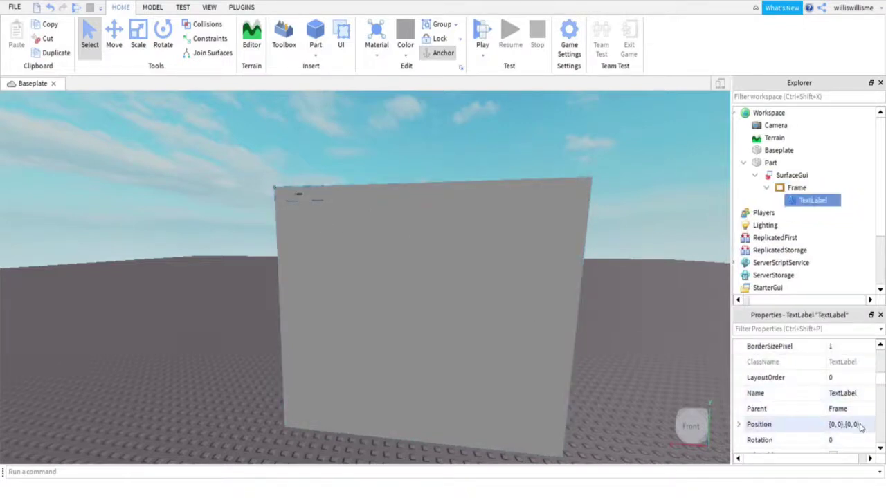
click(840, 393)
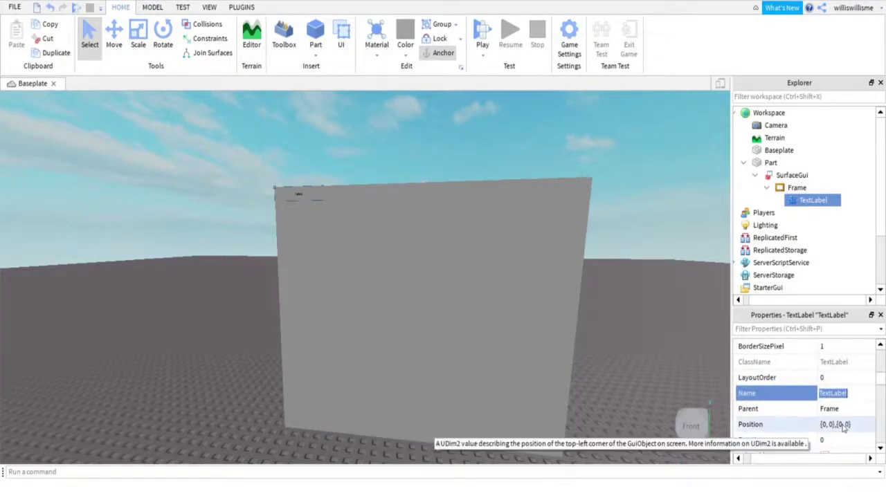
scroll(844, 429, up, 1)
click(838, 393)
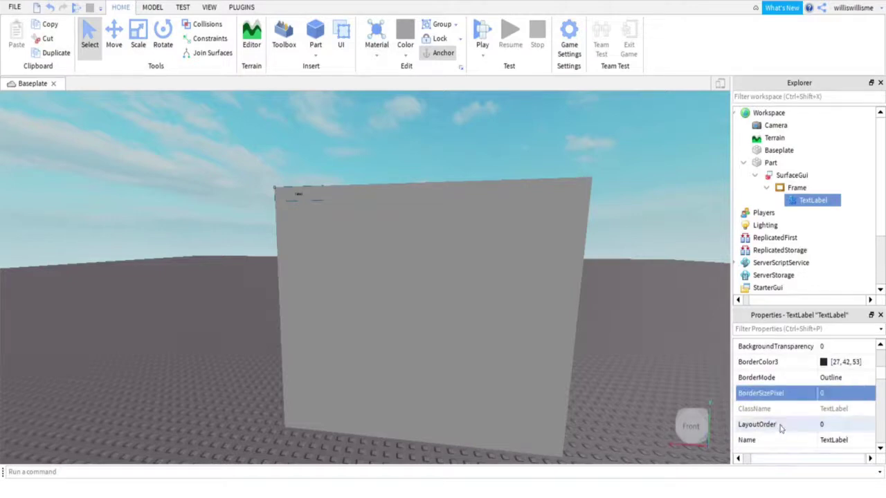
Step: Set the TextLabel's Font to ArialBold and turn on TextScaled
scroll(761, 415, down, 4)
scroll(794, 416, up, 1)
scroll(793, 416, down, 4)
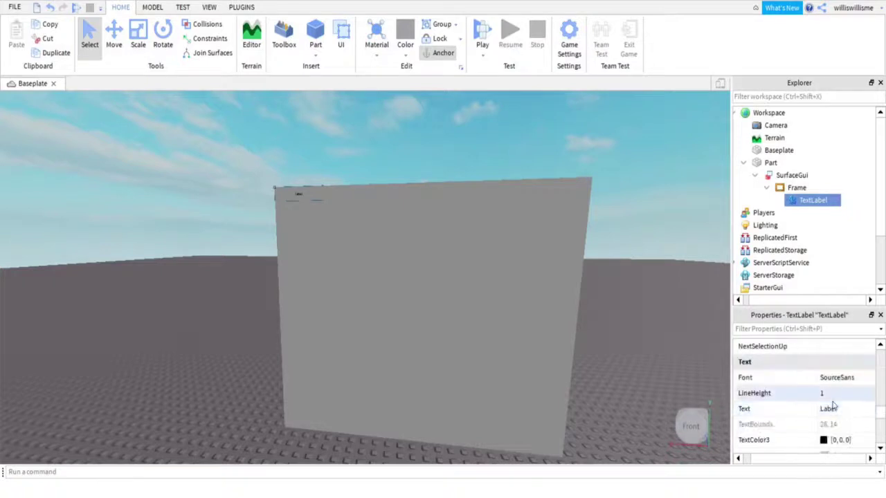
click(849, 378)
click(850, 378)
scroll(830, 429, up, 3)
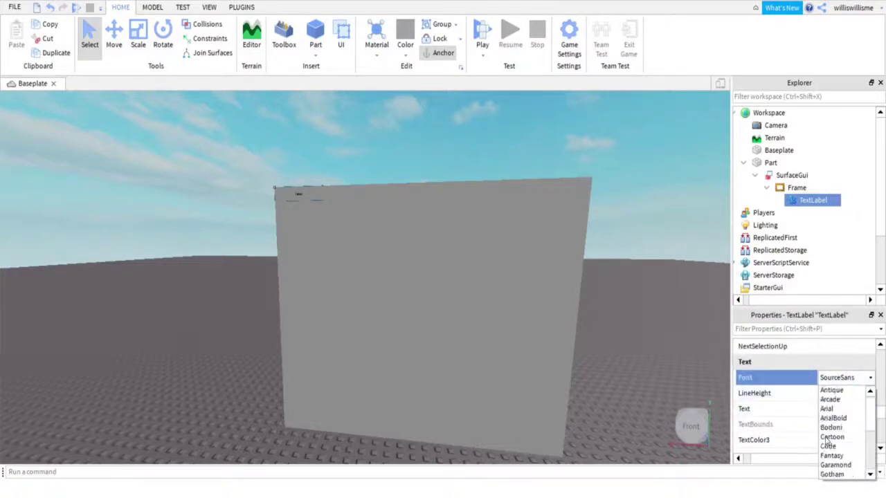
click(835, 418)
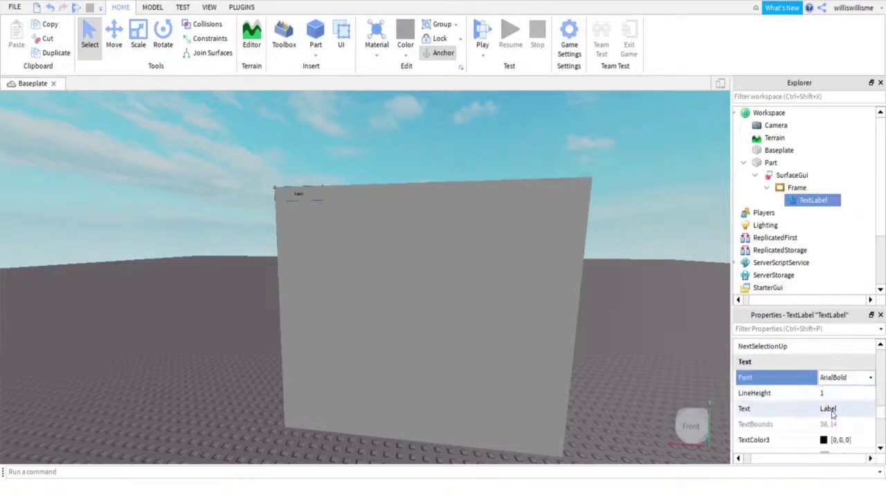
scroll(832, 414, up, 1)
scroll(833, 422, down, 2)
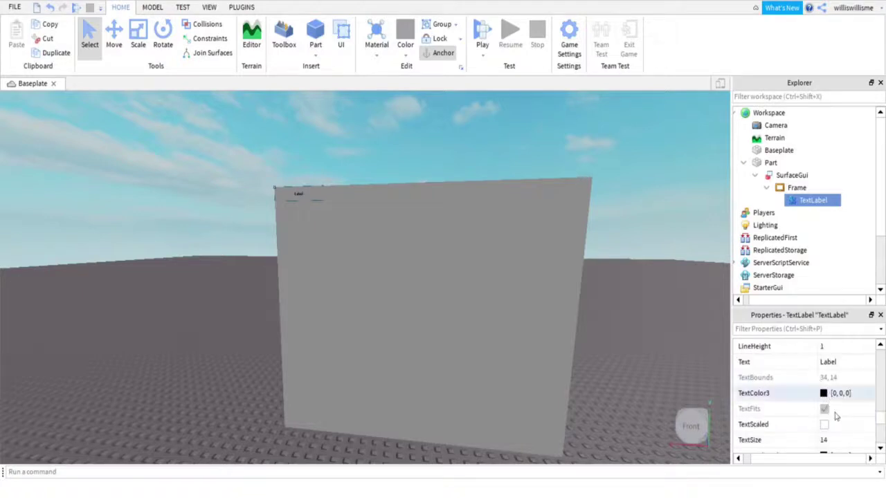
click(824, 425)
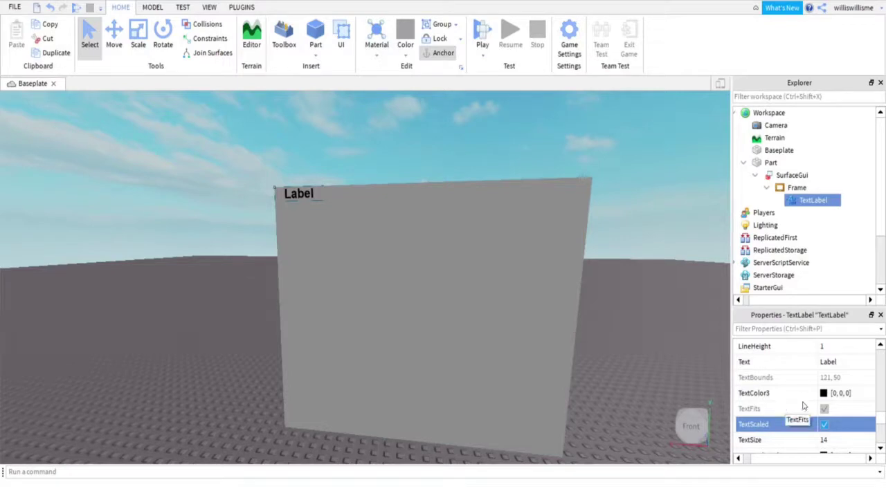
Step: Set the TextLabel's TextColor3 to pure red #ff0000
scroll(817, 408, down, 1)
scroll(817, 408, up, 1)
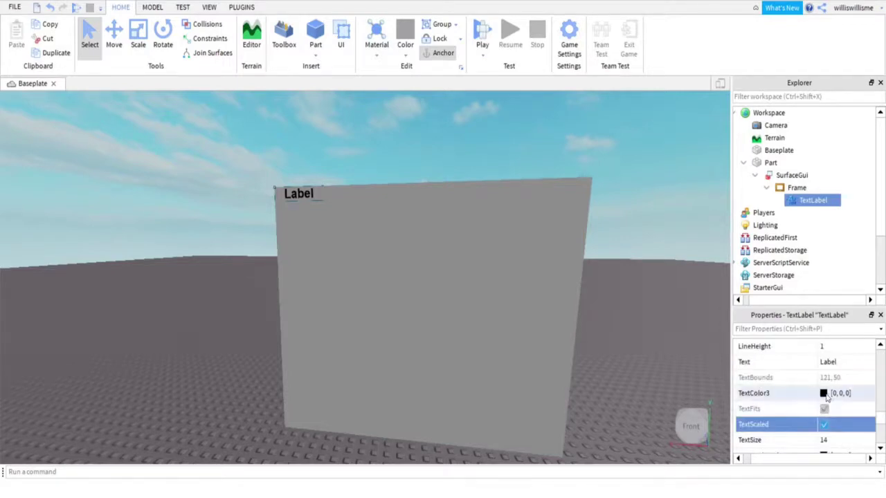
click(824, 393)
drag(519, 204, 622, 125)
drag(588, 149, 586, 76)
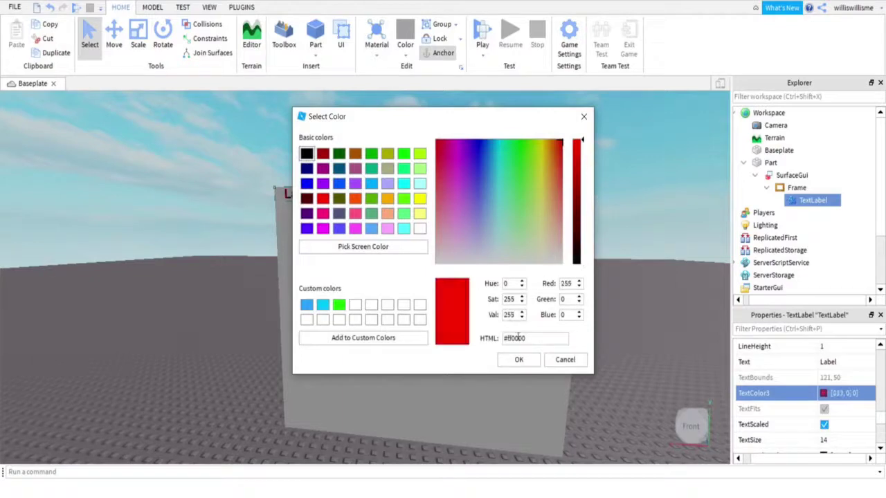
click(518, 359)
scroll(771, 399, down, 2)
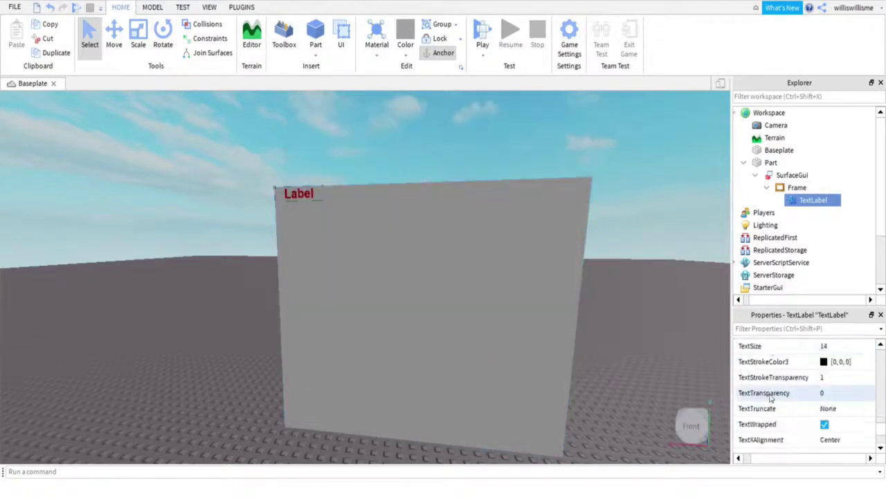
scroll(770, 399, up, 10)
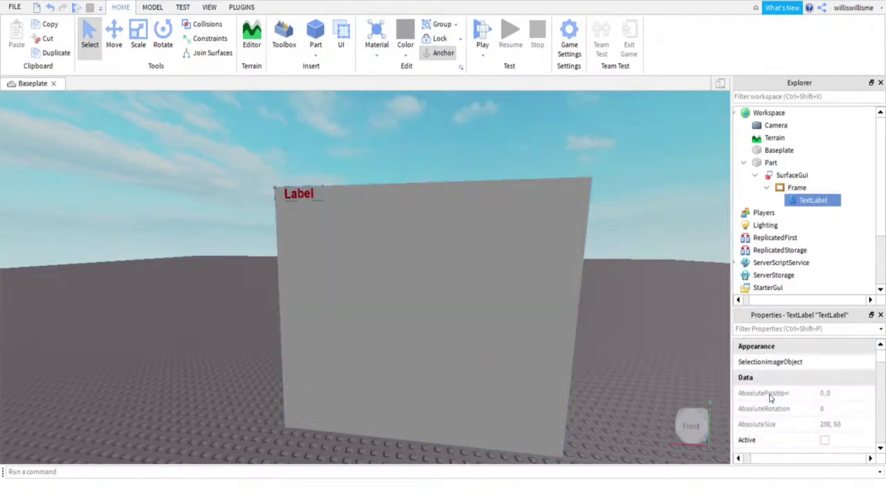
scroll(770, 399, down, 3)
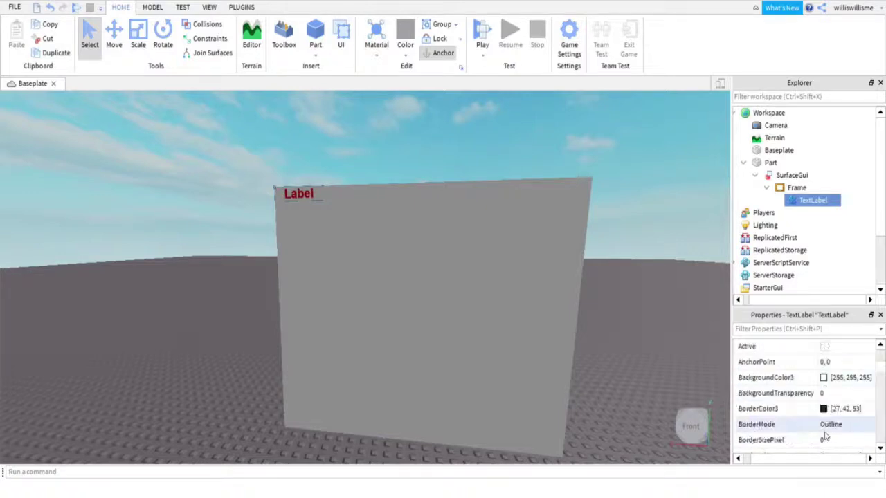
Step: Give the TextLabel a cyan background colour
click(824, 377)
click(488, 147)
drag(488, 147, 494, 92)
click(519, 359)
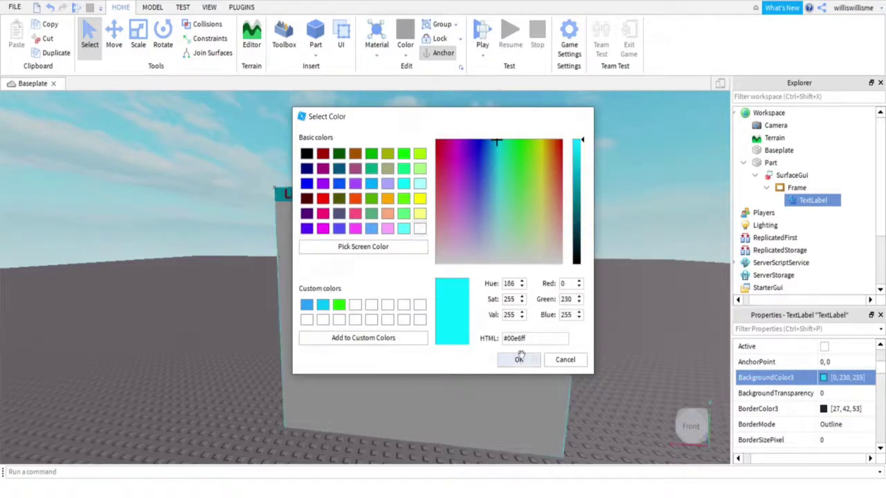
click(614, 256)
right_drag(613, 256, 612, 255)
Step: Set the TextLabel's Size width to full frame width, {1,0}
click(792, 188)
click(824, 200)
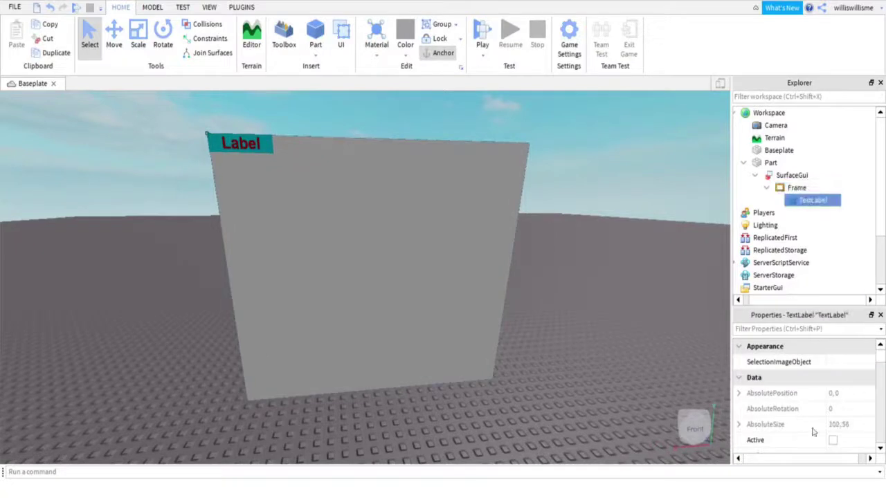
scroll(814, 432, down, 3)
scroll(816, 425, down, 3)
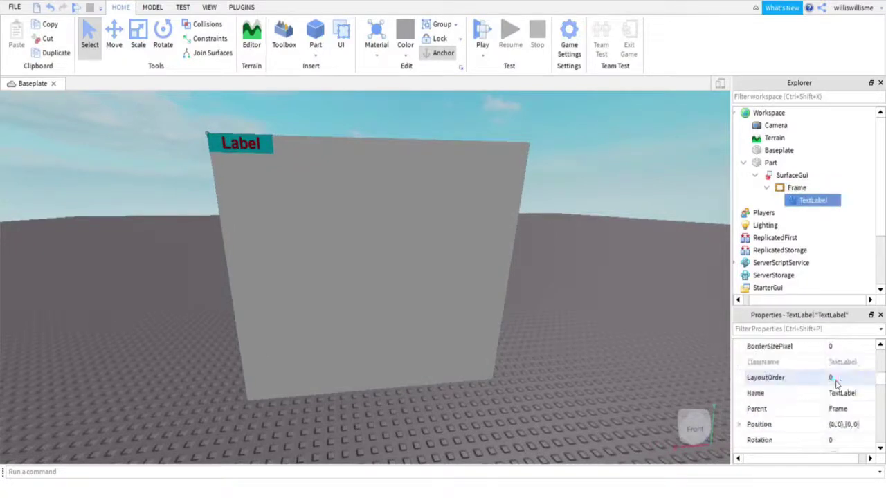
scroll(836, 385, down, 3)
scroll(841, 387, up, 1)
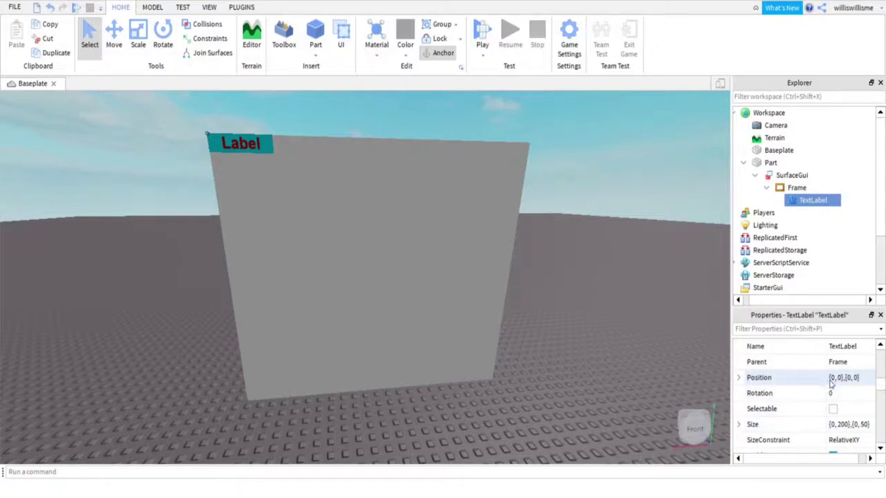
click(833, 424)
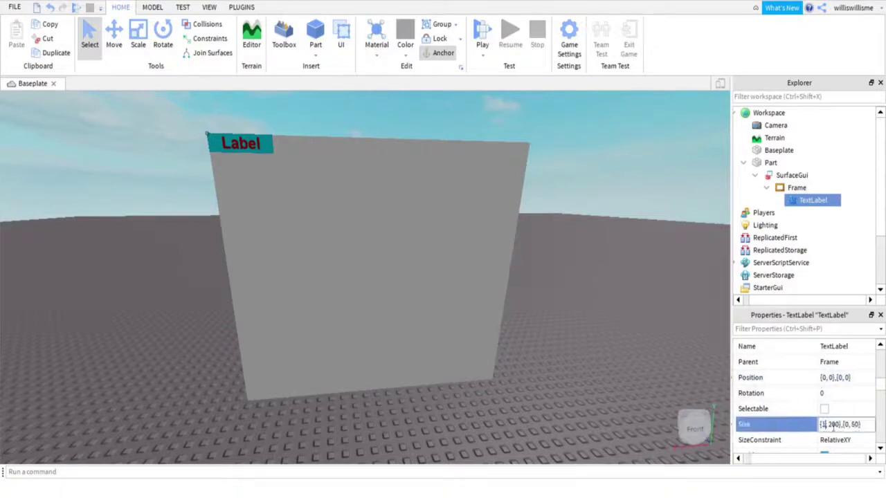
key(Return)
click(841, 424)
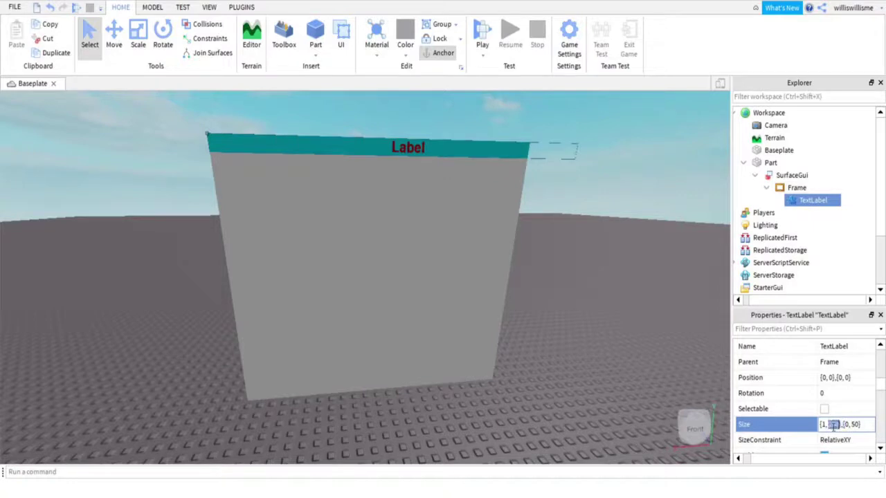
text(0)
key(Return)
click(841, 425)
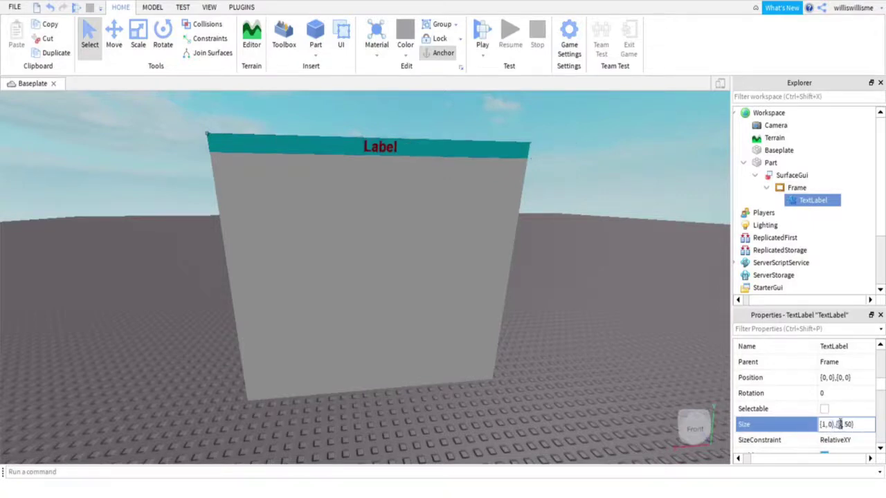
key(Return)
Step: Set the Size height to {1,0}, making the label {1,0},{1,0}
click(841, 424)
click(842, 424)
double_click(842, 424)
double_click(839, 424)
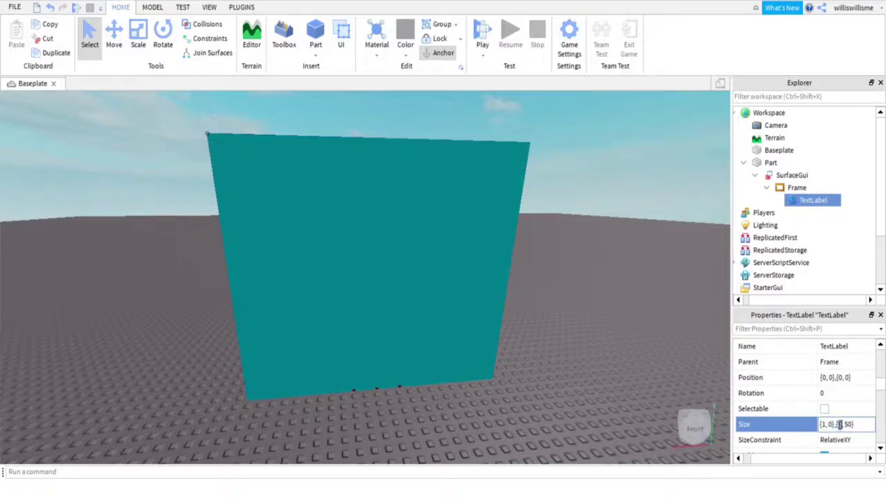
text(1)
key(Return)
double_click(848, 424)
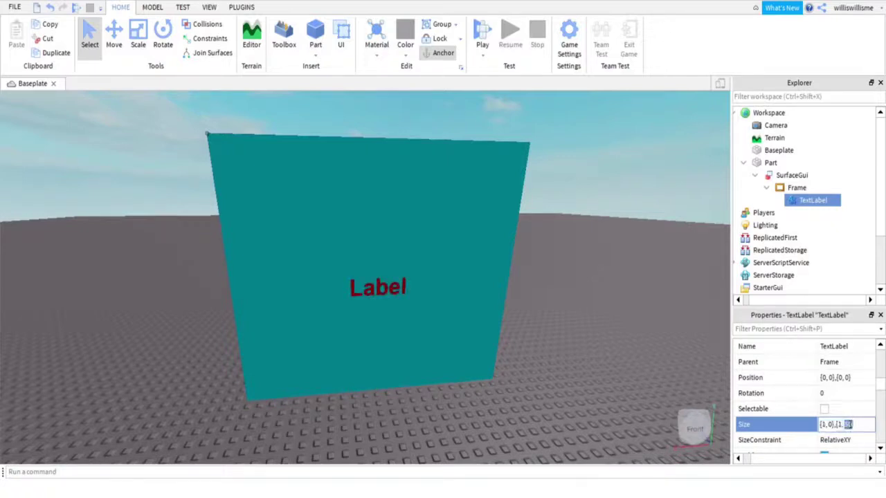
key(Return)
scroll(850, 425, down, 10)
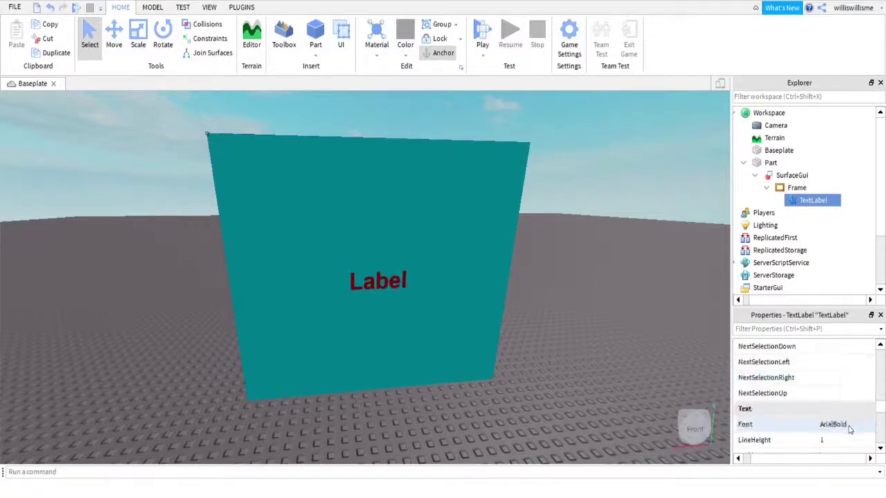
Step: Change the TextLabel's Text property to SUBSCRIBE NOW
scroll(849, 430, down, 3)
click(830, 409)
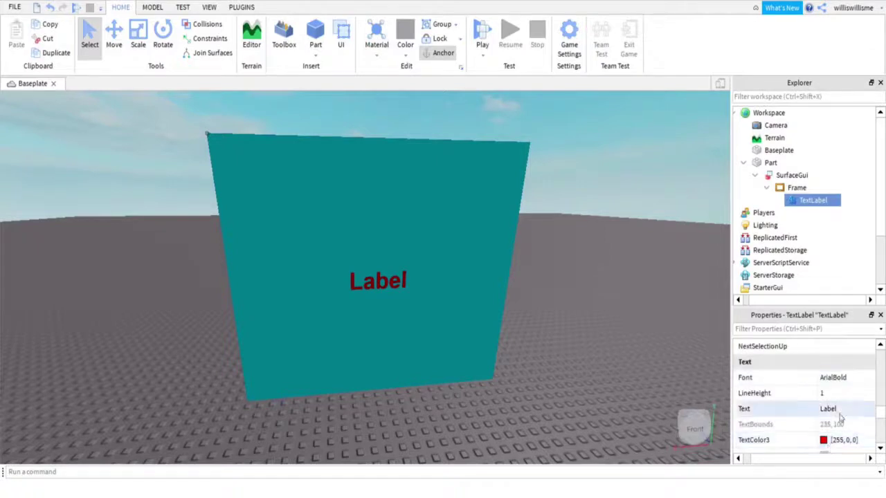
text(SUBSCRIBE NOW)
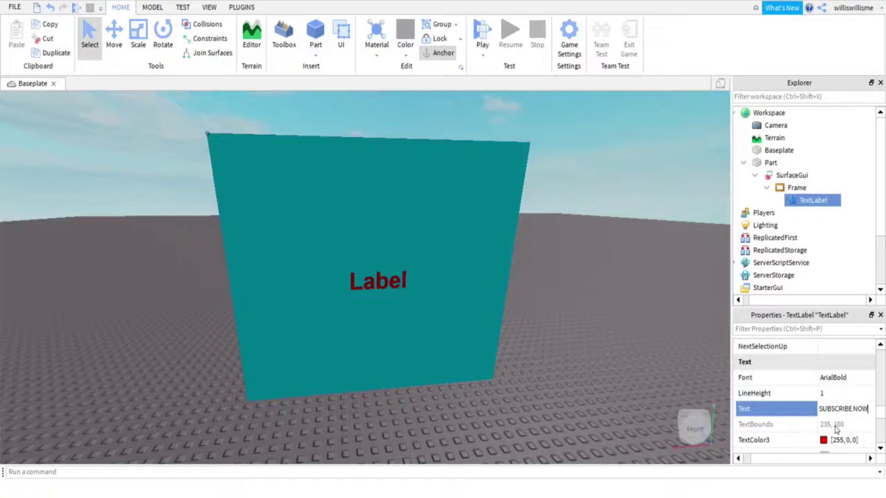
key(Return)
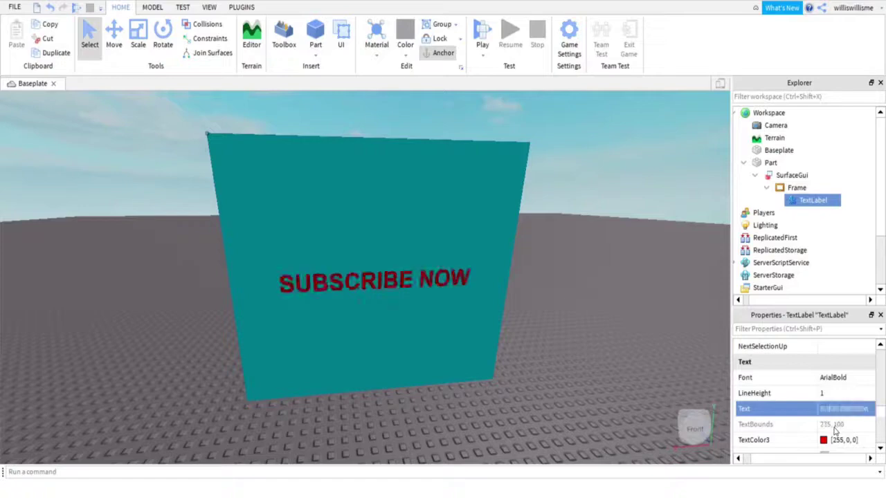
scroll(691, 390, up, 5)
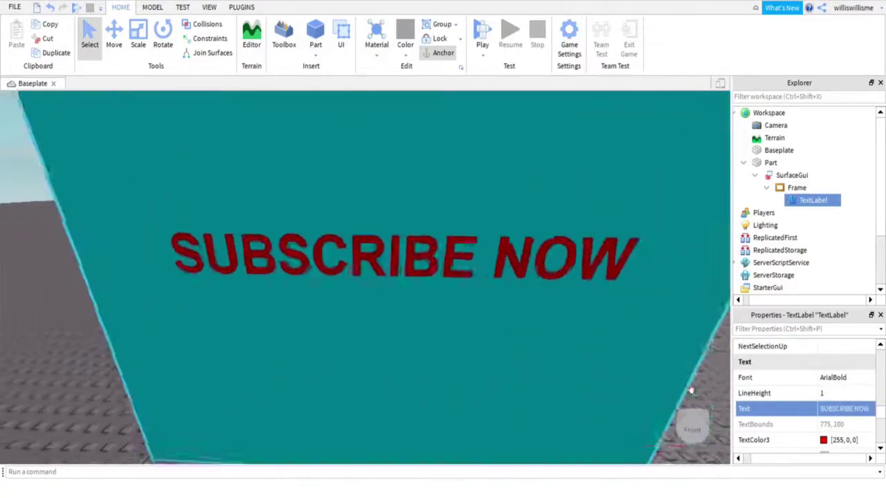
scroll(690, 389, down, 6)
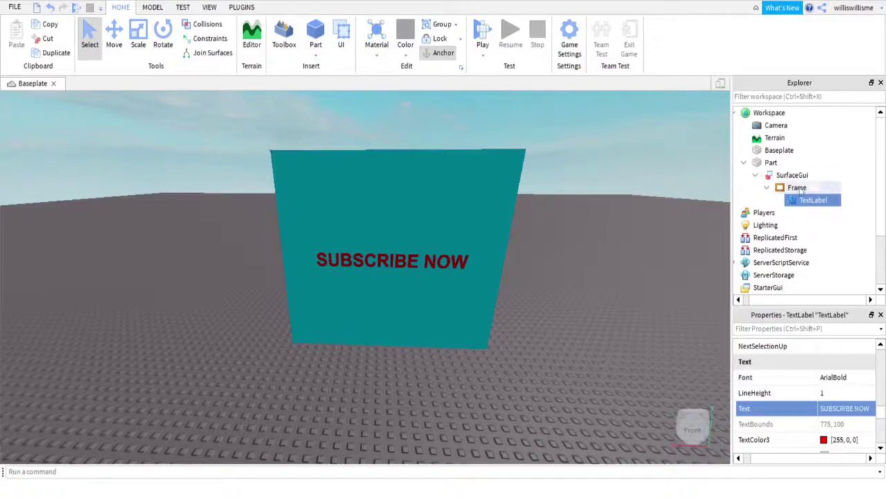
Step: Set the TextLabel's BackgroundTransparency to 1 and deselect it to view the wall
scroll(794, 410, down, 5)
scroll(794, 410, up, 10)
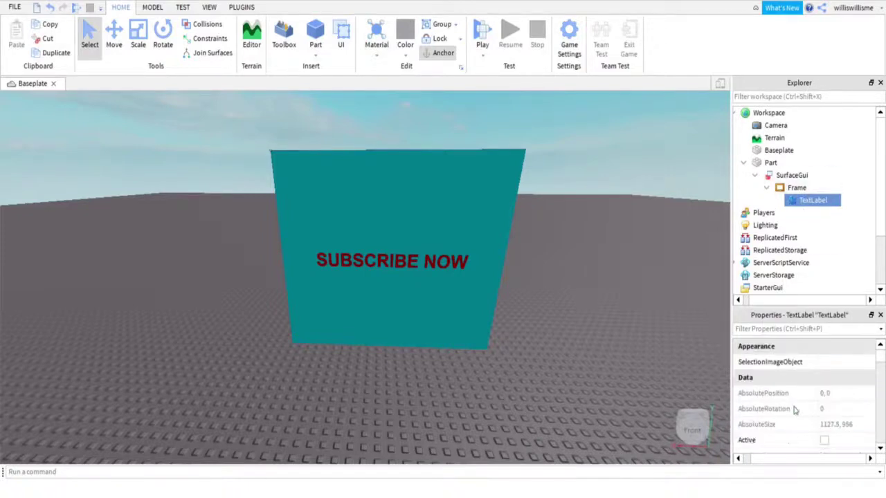
scroll(794, 410, down, 3)
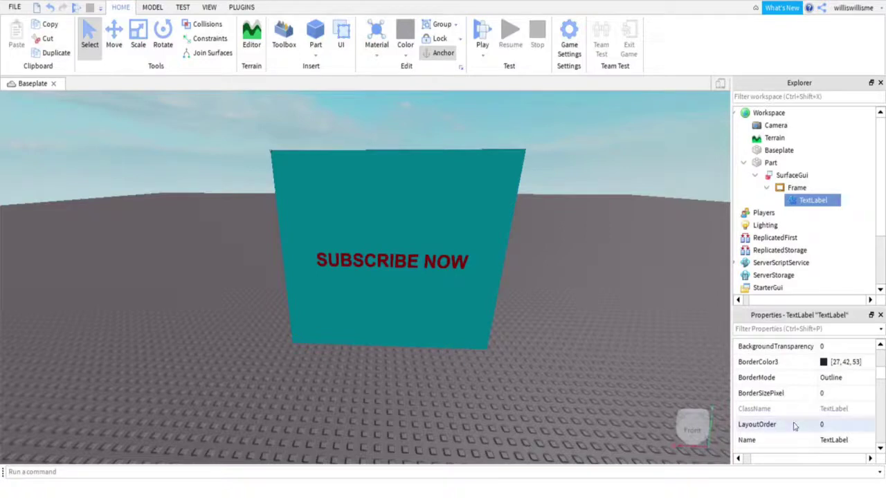
scroll(796, 424, down, 1)
scroll(795, 427, down, 1)
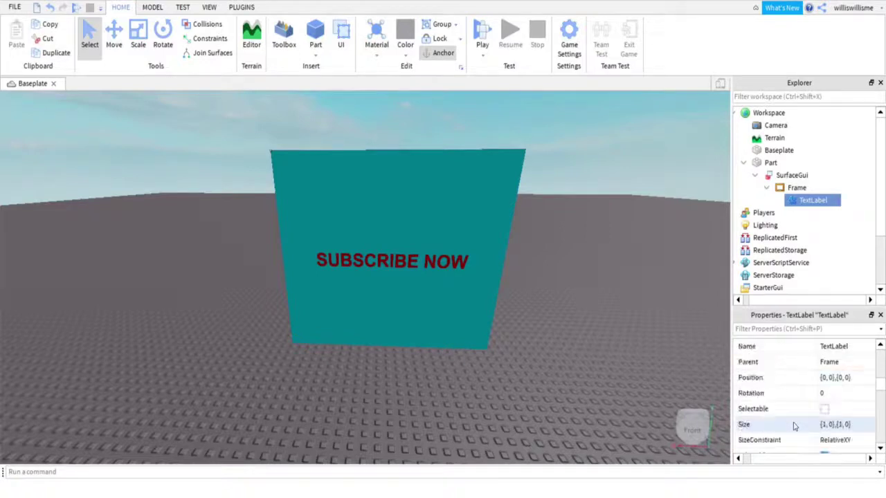
scroll(795, 427, up, 5)
scroll(795, 427, down, 1)
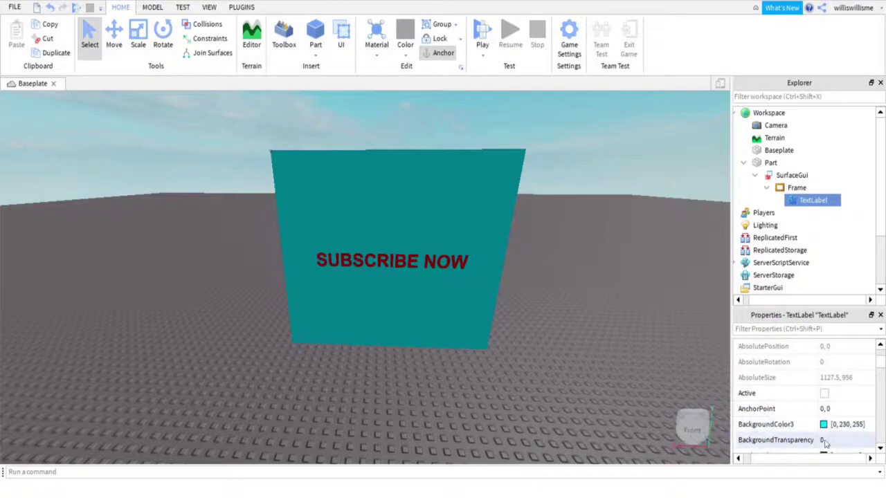
click(821, 440)
text(1)
key(Return)
click(709, 337)
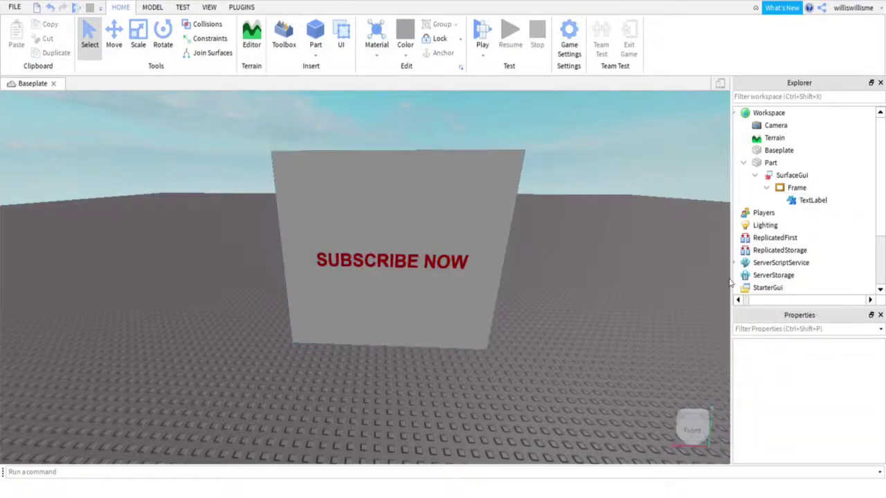
key(w)
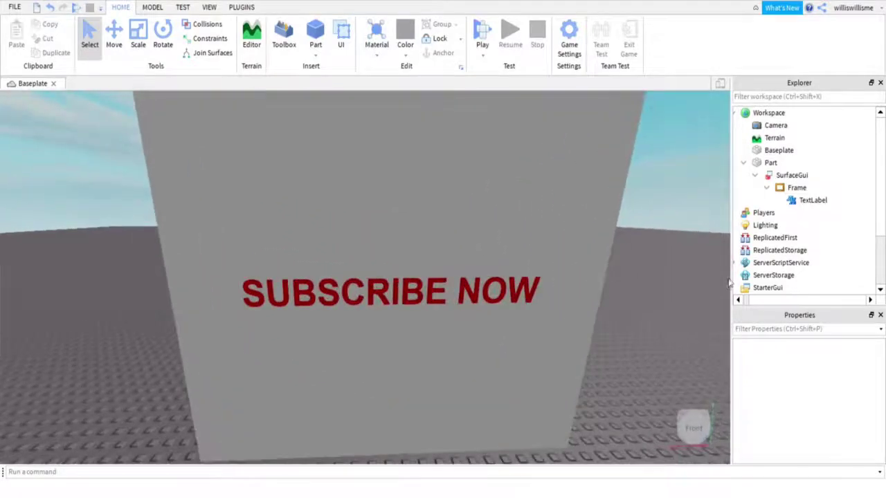
key(w)
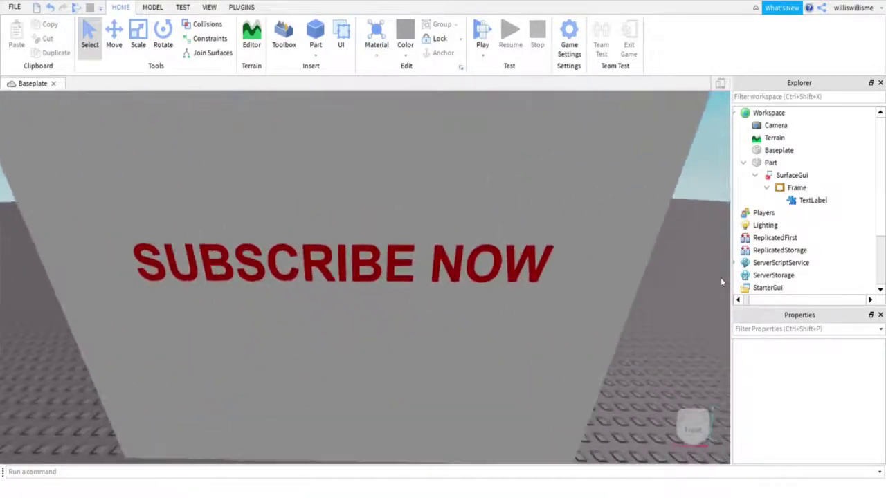
key(s)
key(w)
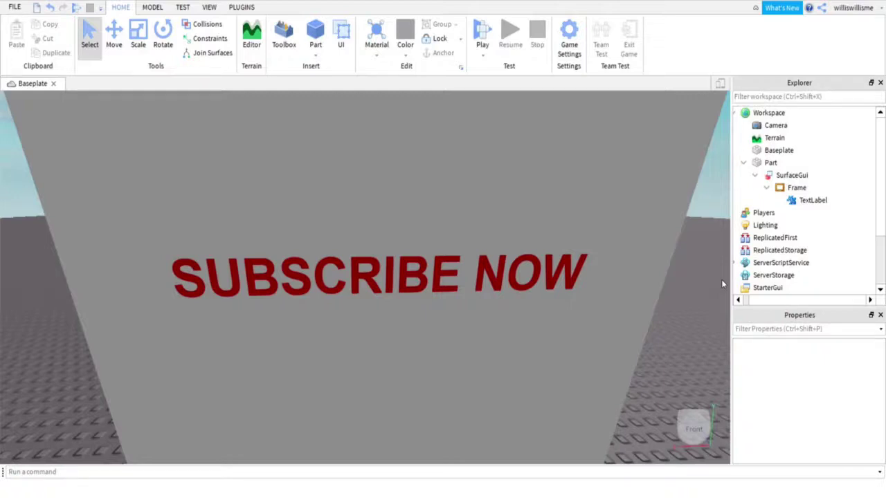
scroll(721, 279, down, 3)
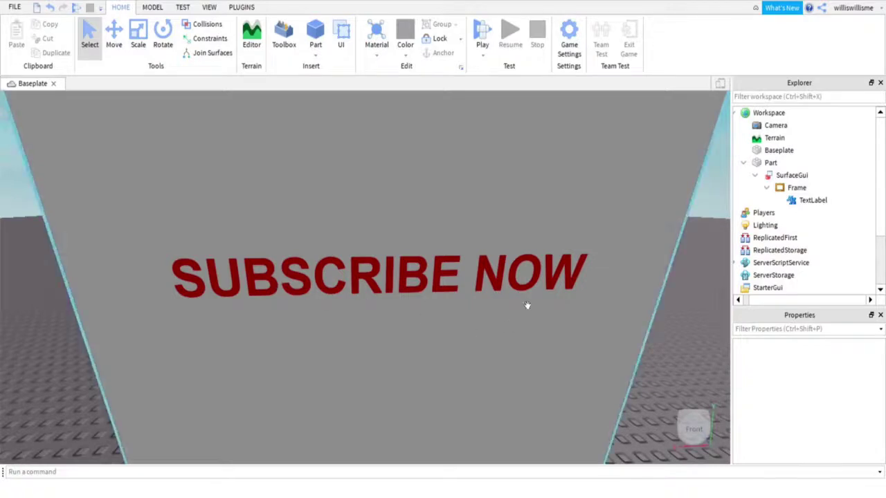
scroll(667, 314, up, 3)
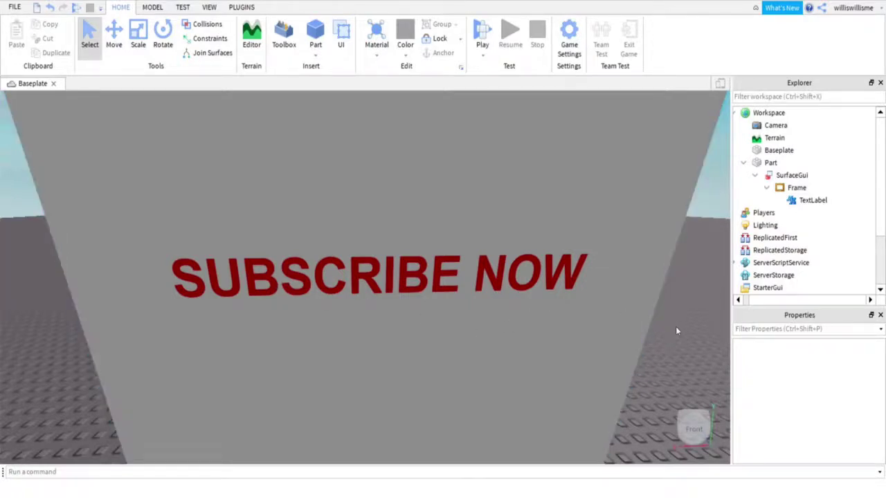